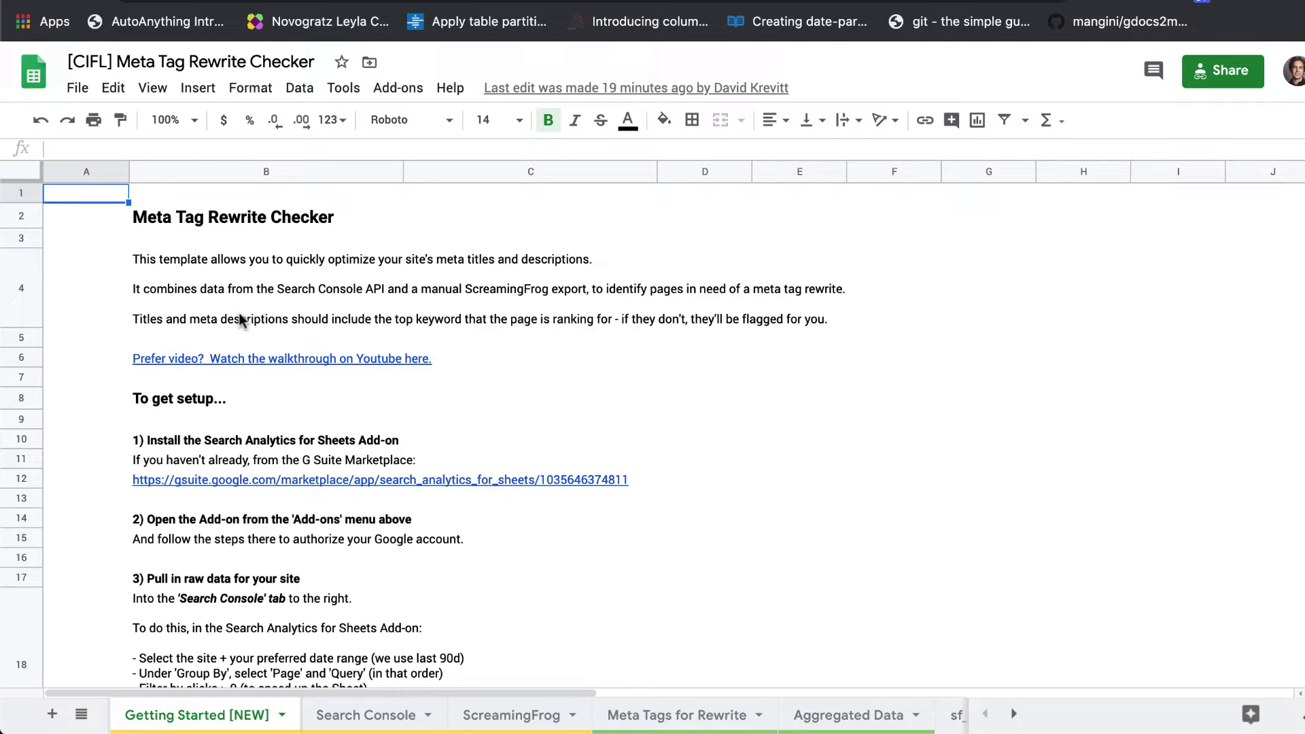
On Meta Tags for Rewrite, inspect the too-long pages formula and the title/description flag columns
click(636, 716)
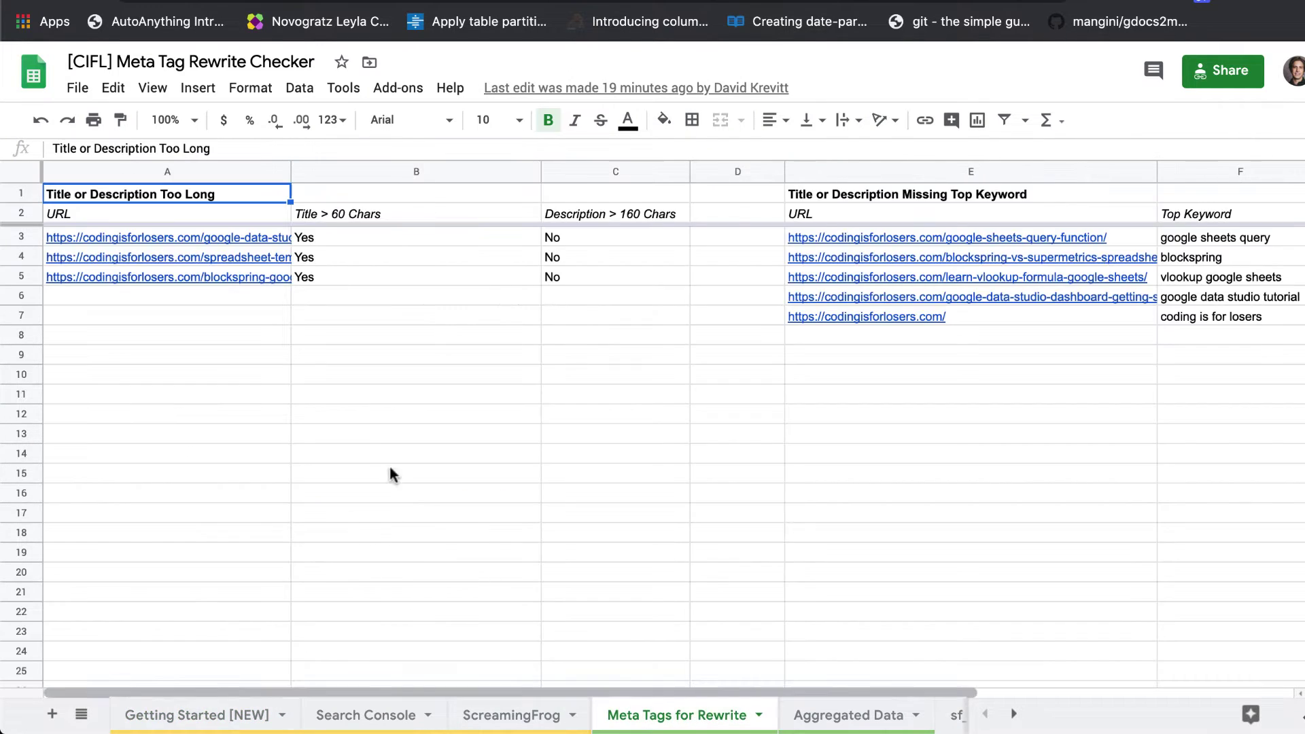
click(210, 234)
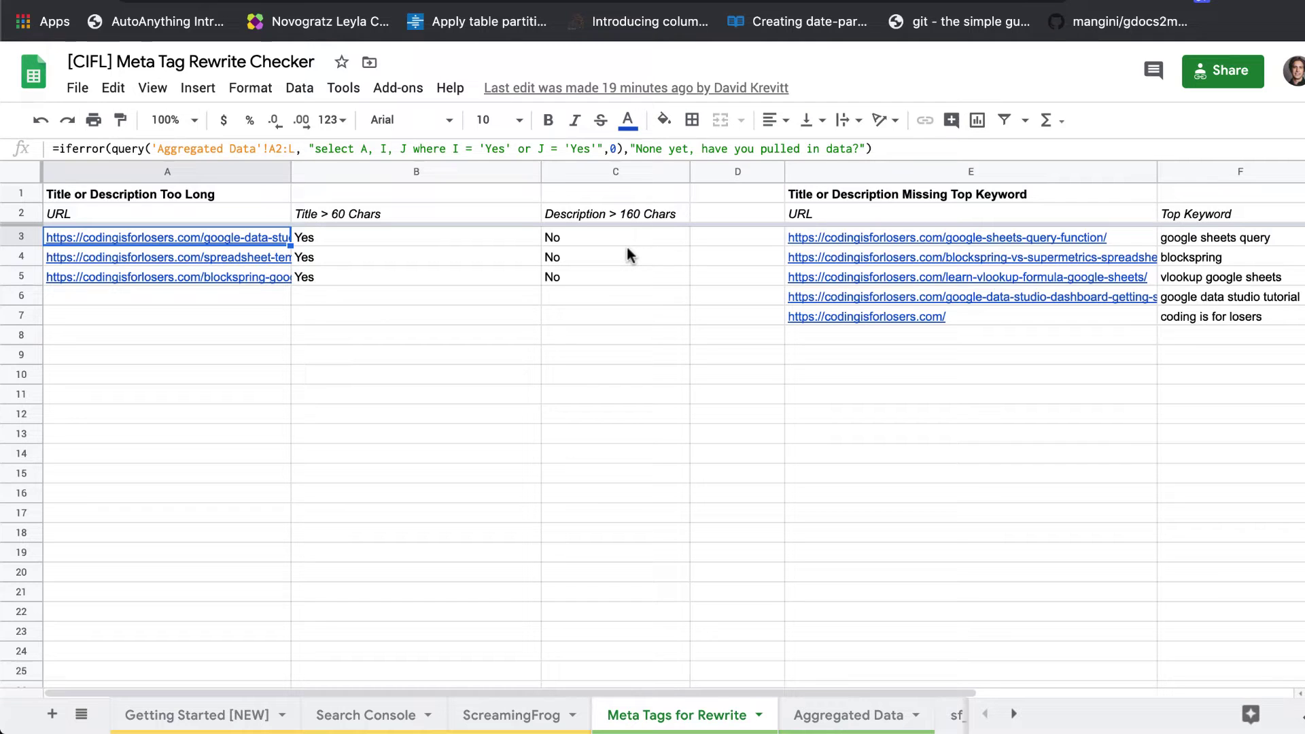
click(396, 215)
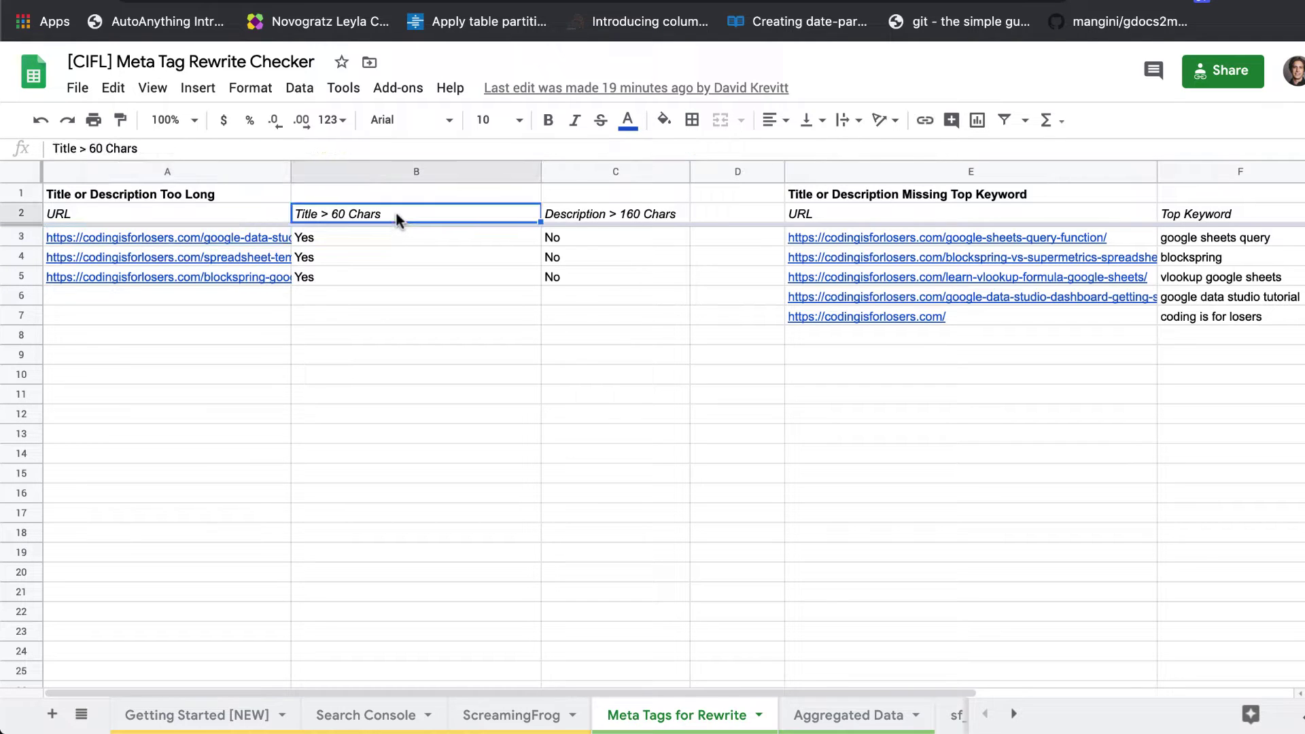
key(Right)
key(Left)
key(shift+Right)
key(shift+Down)
key(shift+Down)
key(shift+Down)
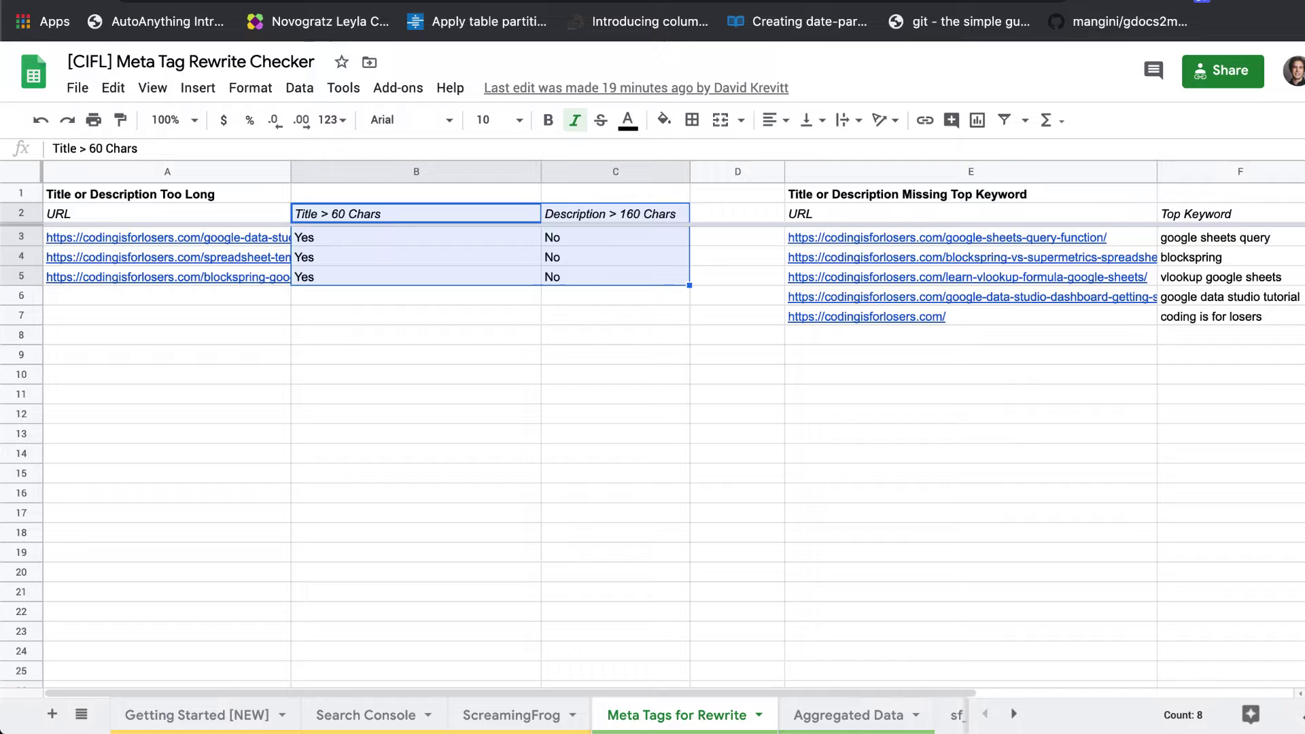
Review the Top Keyword column and its list of keywords, then return to the URL header
scroll(698, 291, right, 5)
click(715, 216)
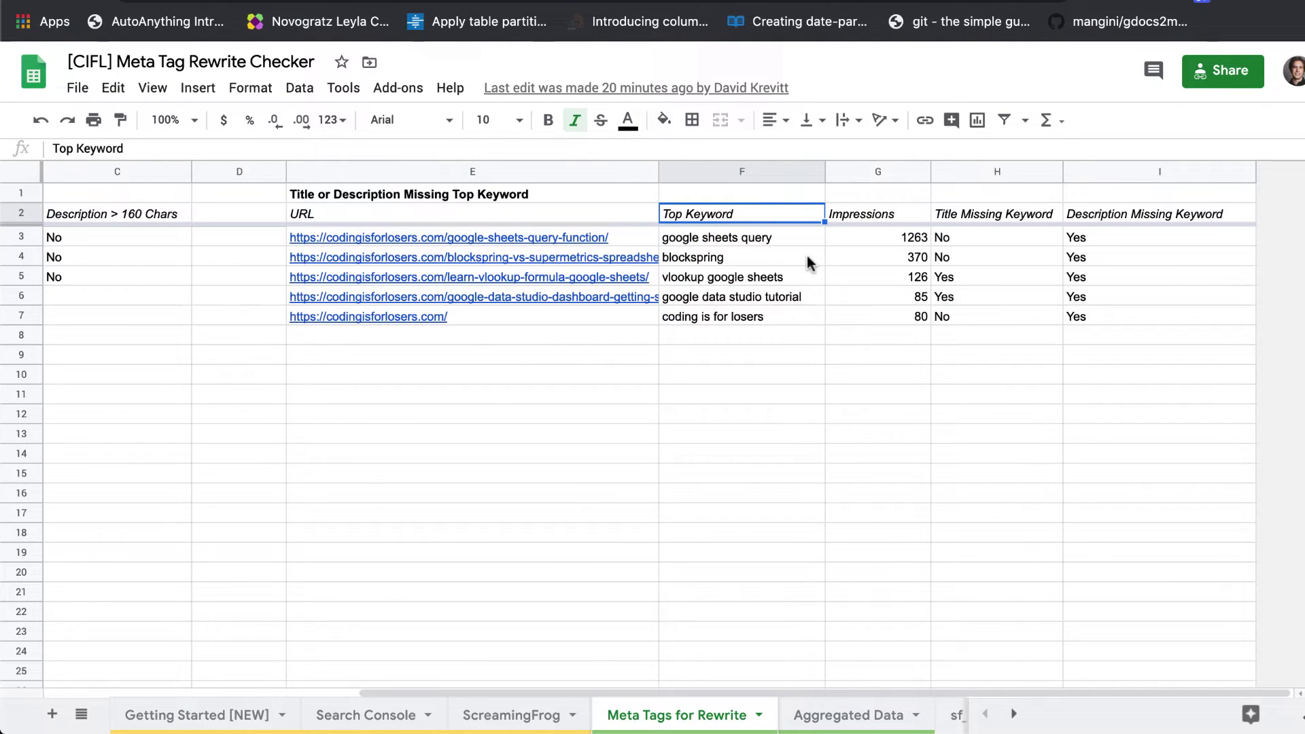
key(shift+Down)
key(shift+Down)
key(shift+Down)
key(shift+Down)
key(shift+Down)
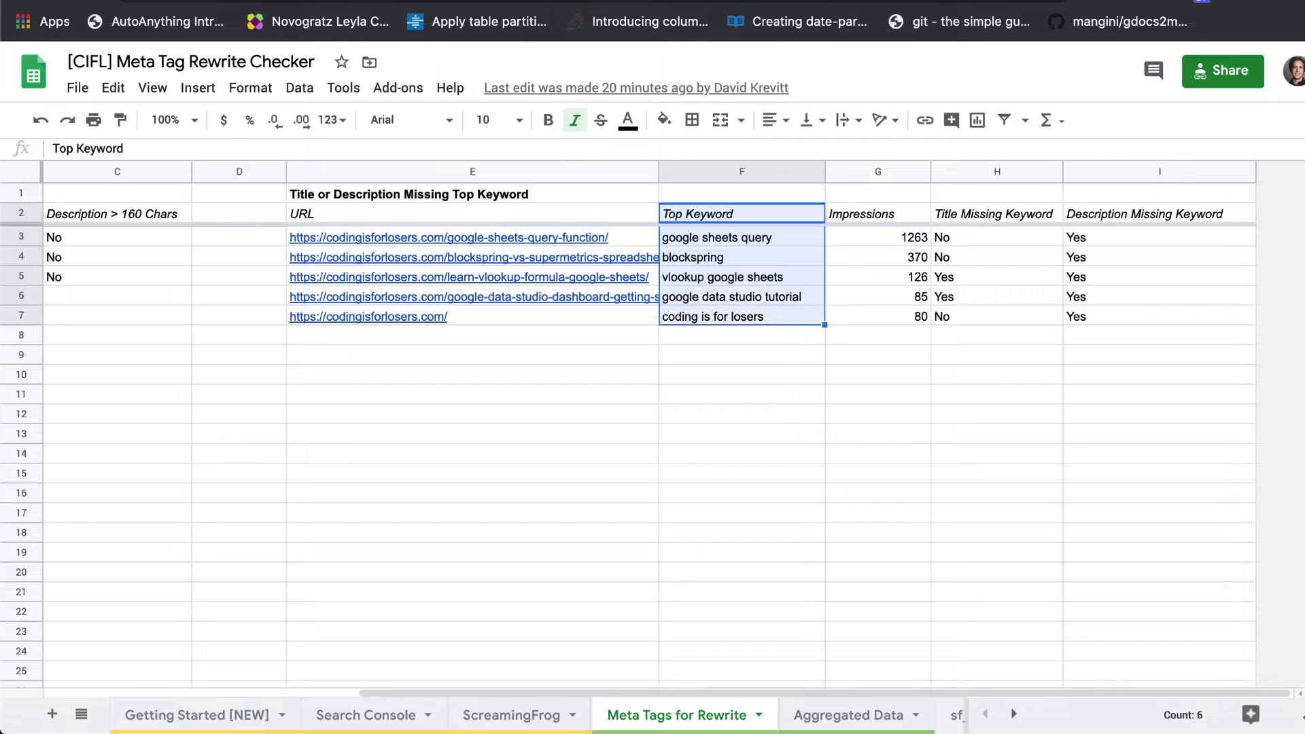
key(shift+Up)
key(shift+Up)
key(shift+Up)
key(shift+Up)
key(shift+Up)
key(Left)
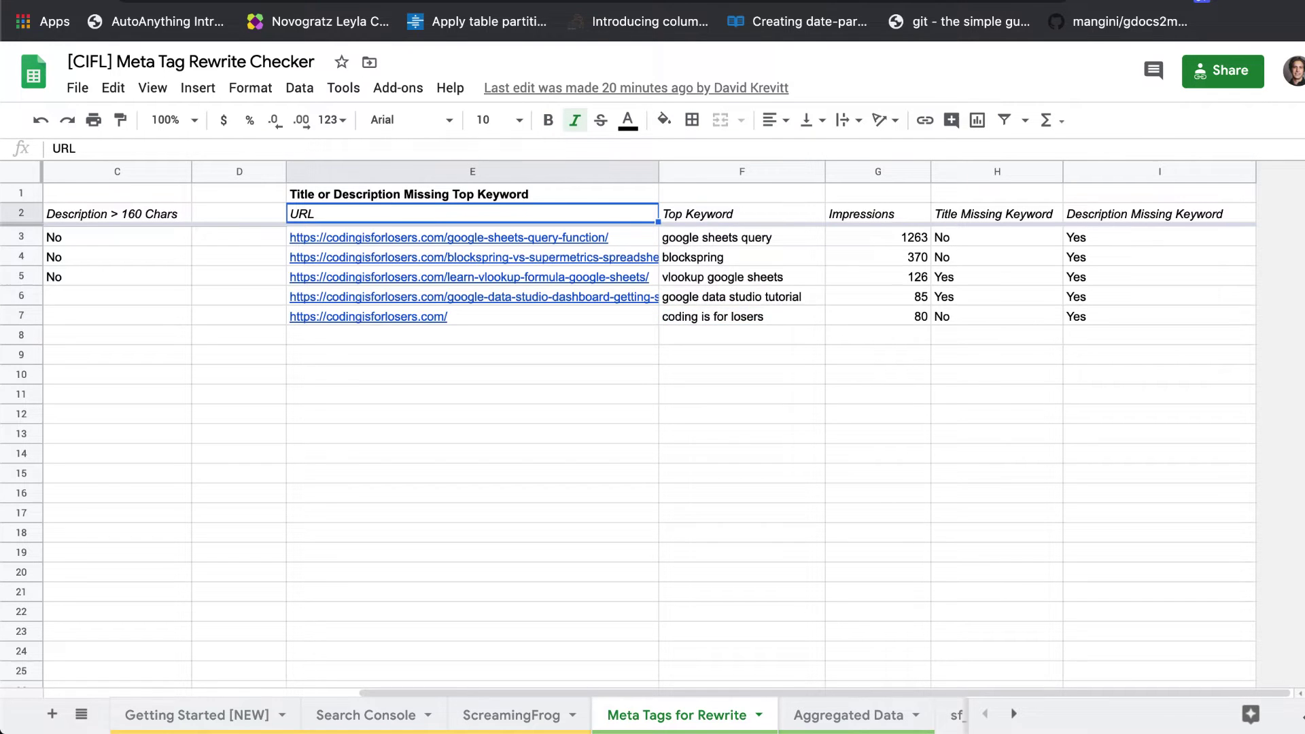
click(533, 714)
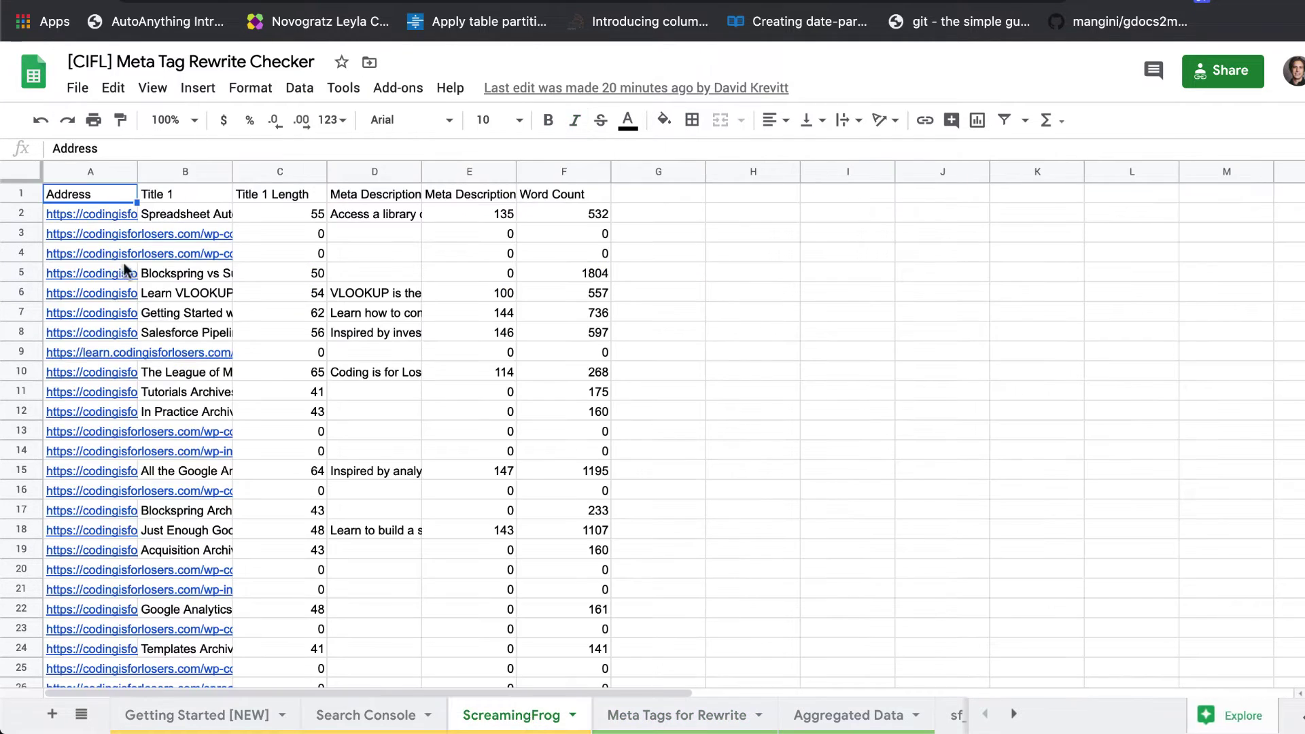
click(373, 713)
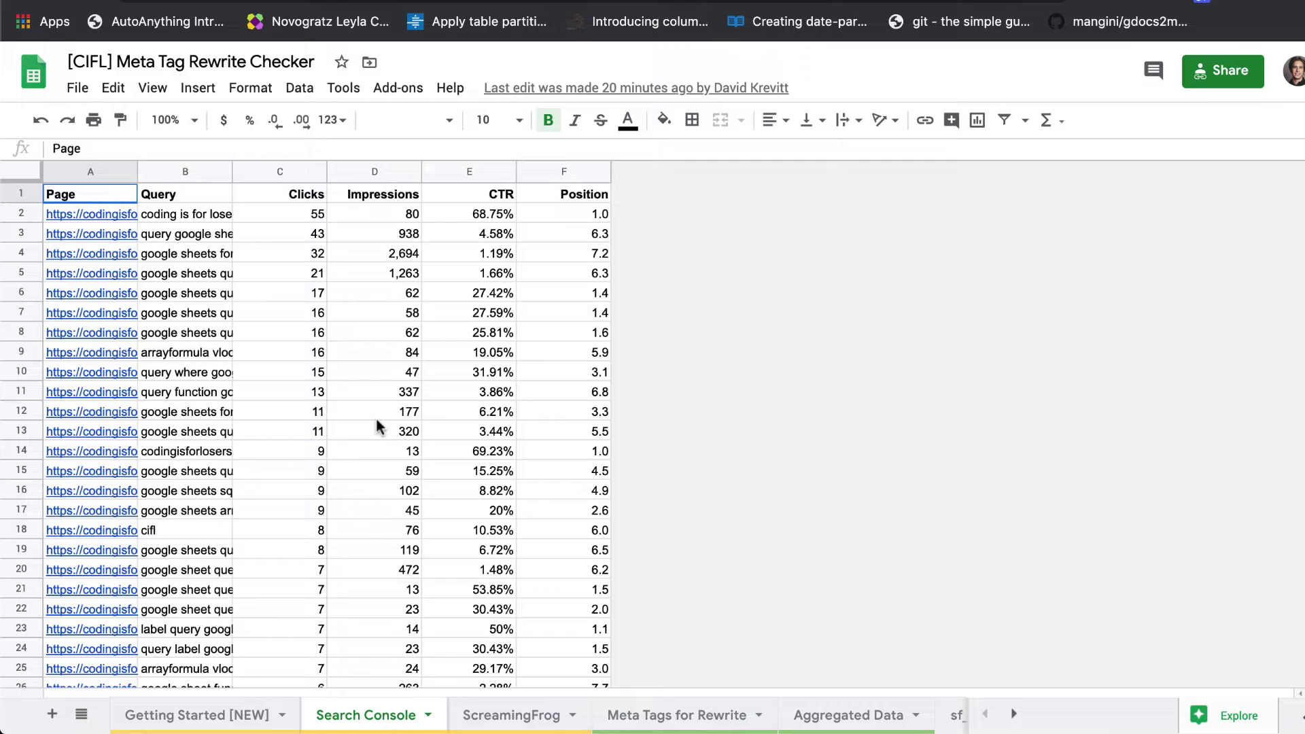
click(872, 717)
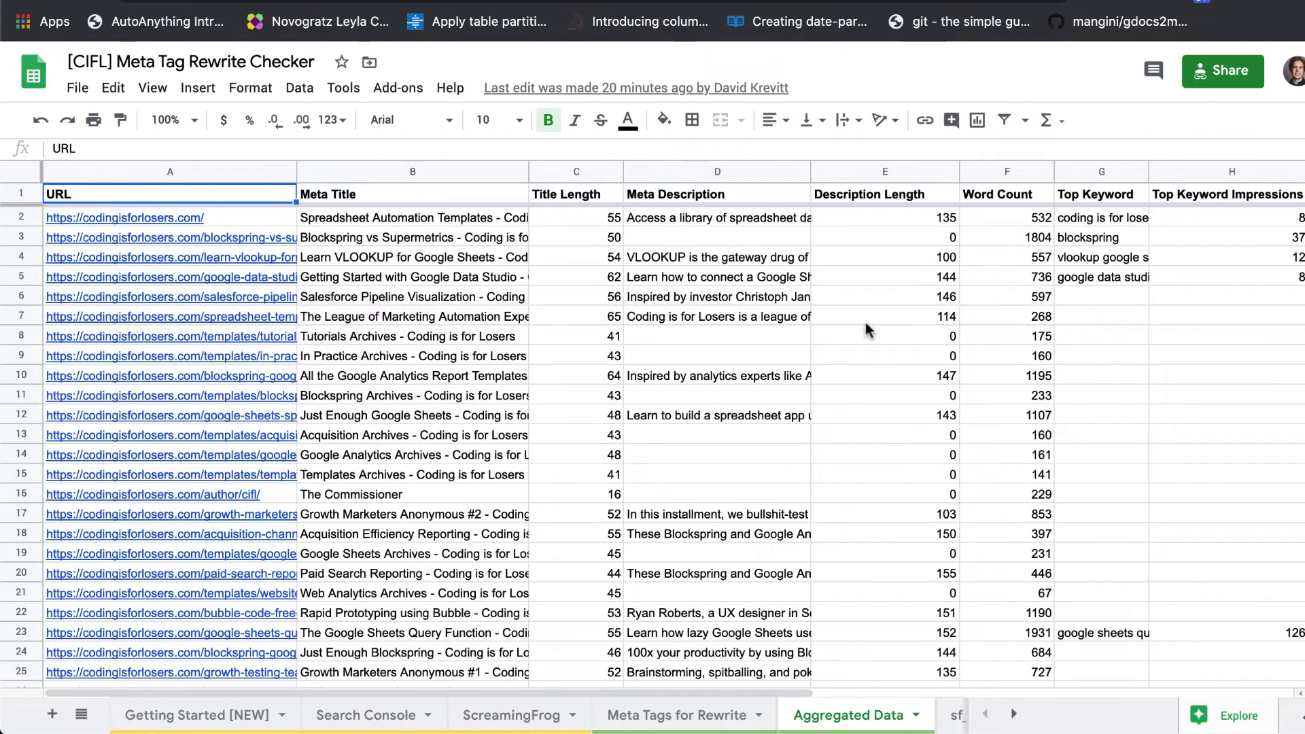
Check the missing-keyword query formula in E3, then switch to the Aggregated Data sheet
click(717, 710)
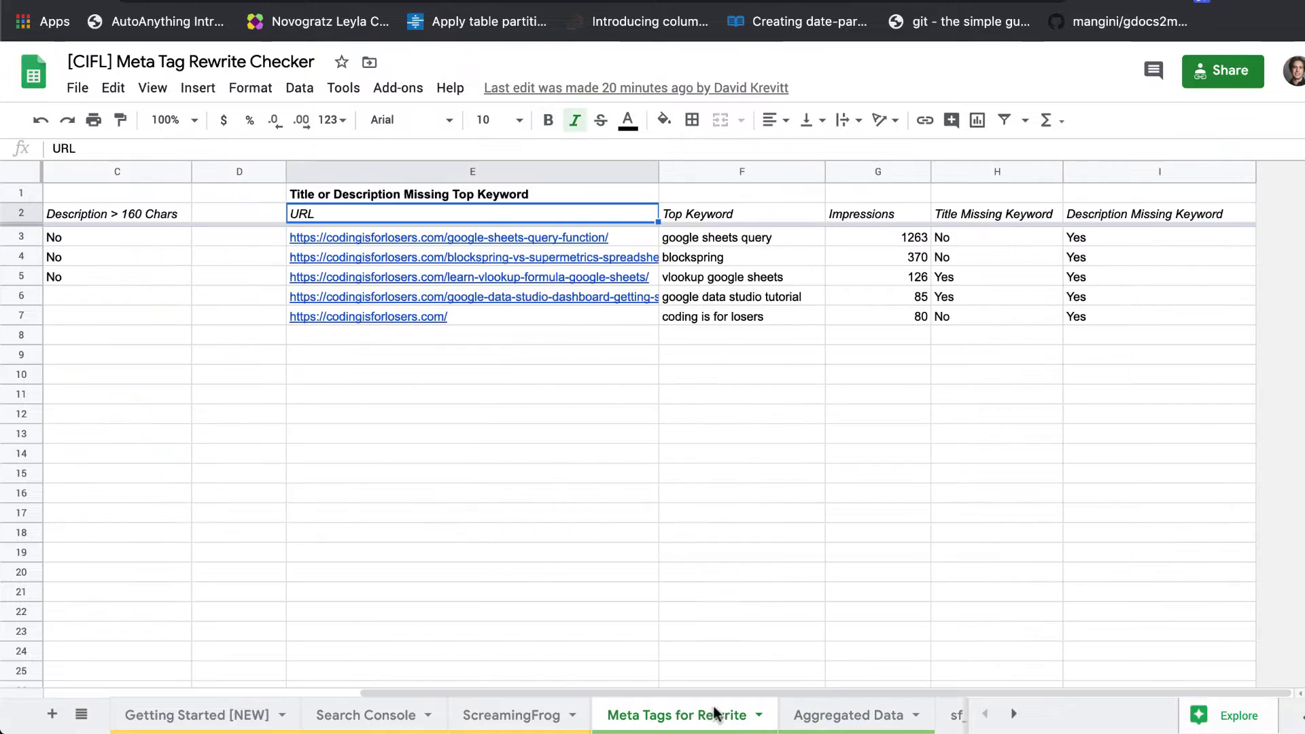
scroll(630, 405, left, 5)
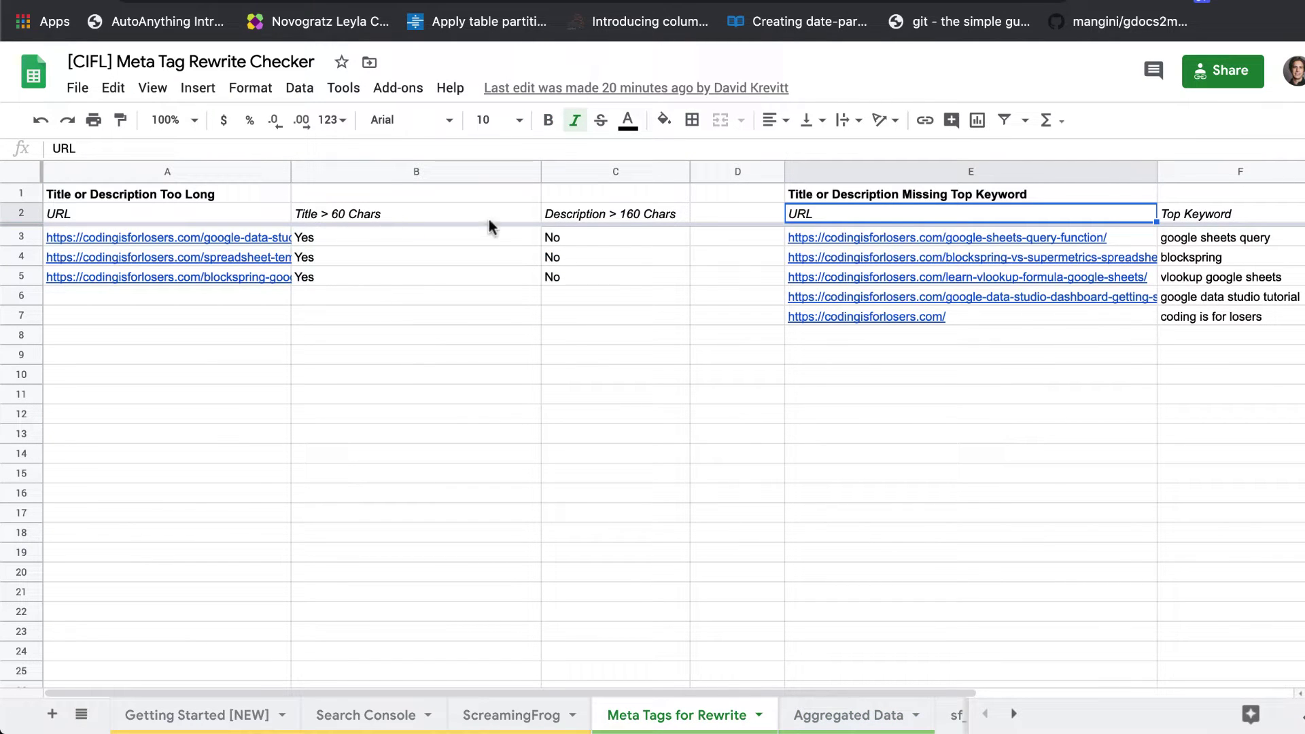
scroll(616, 234, right, 5)
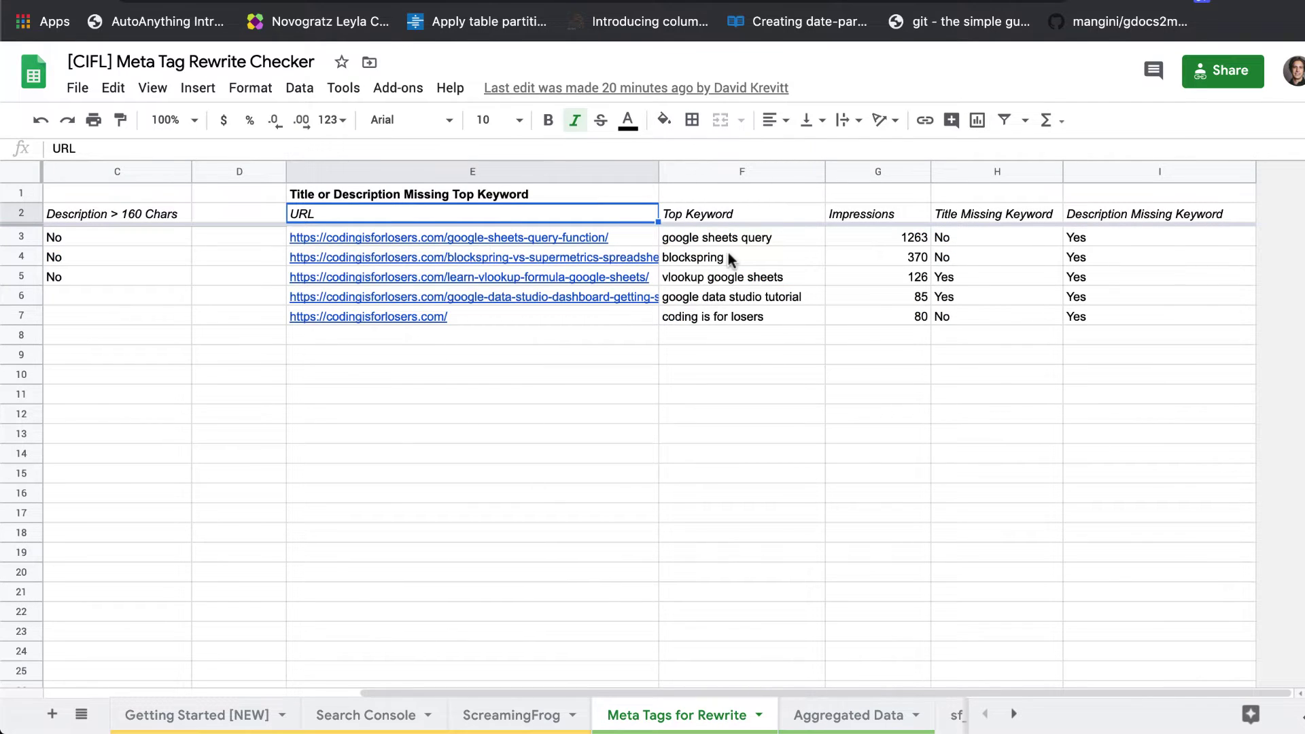
key(Down)
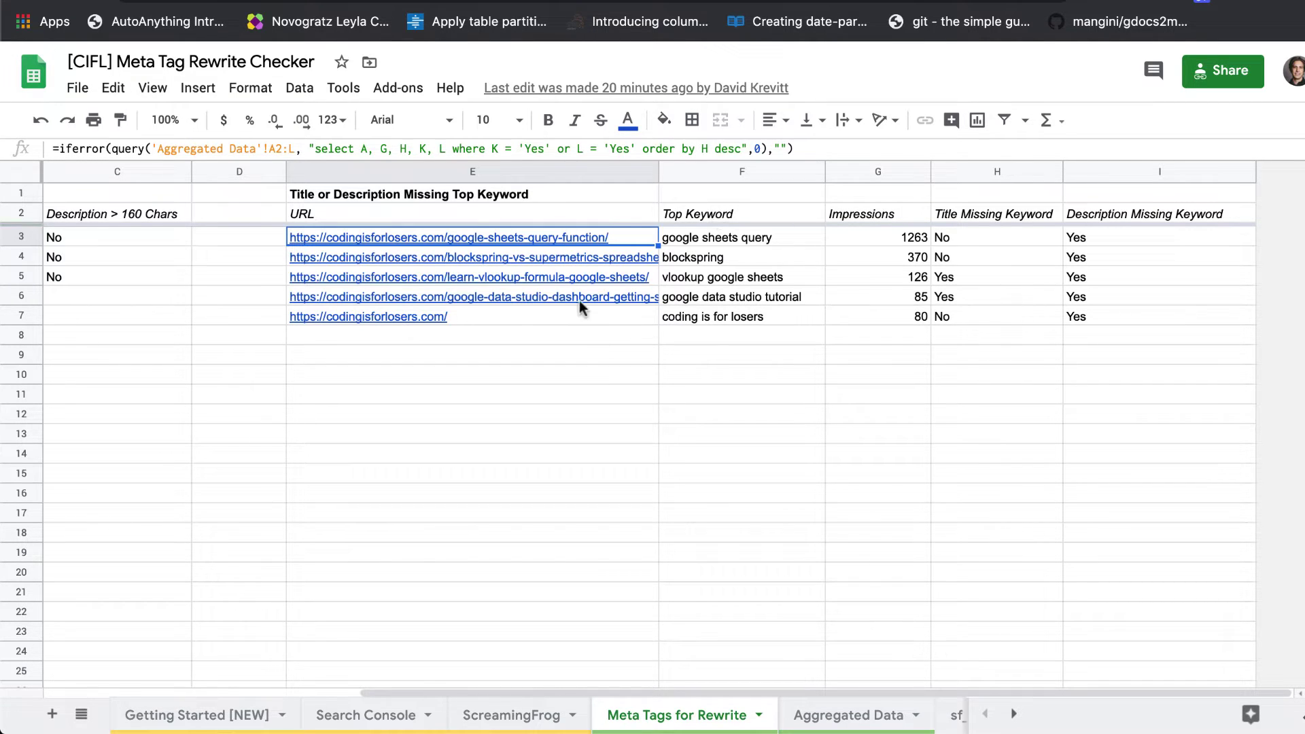
mouse_move(579, 302)
scroll(579, 301, left, 5)
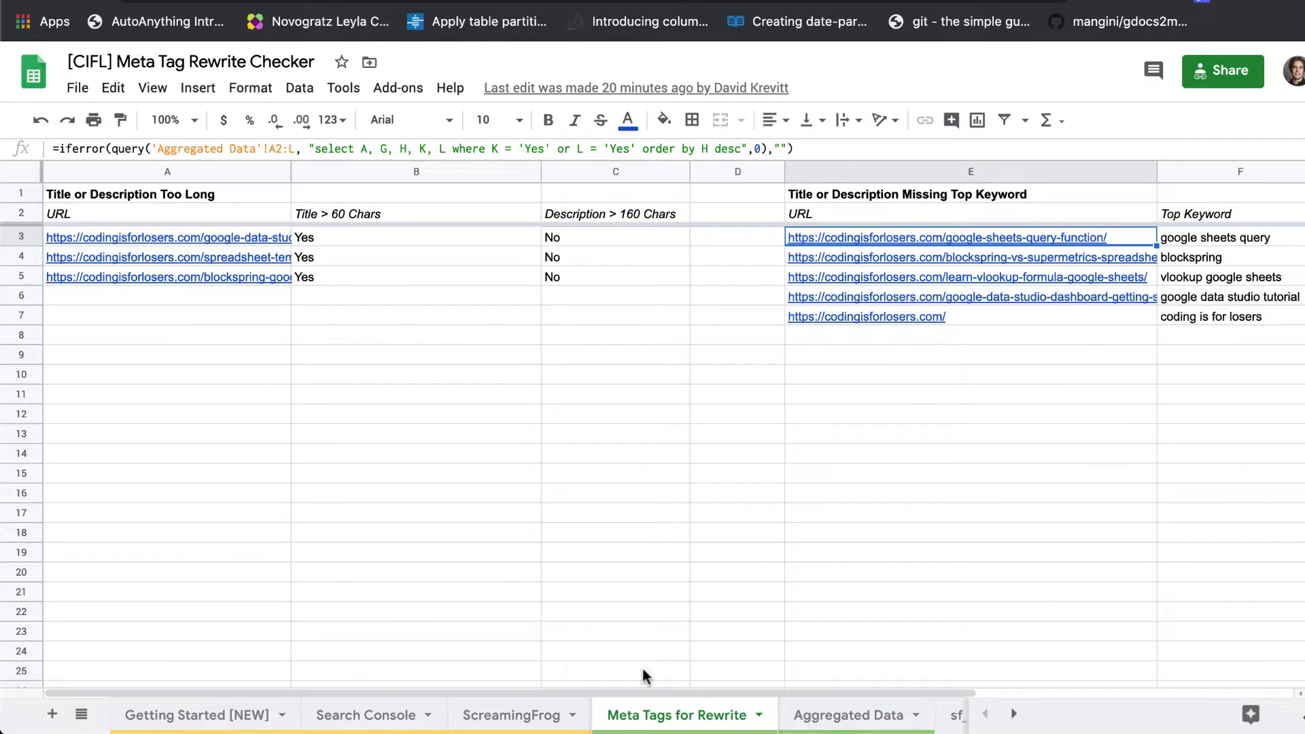
click(873, 710)
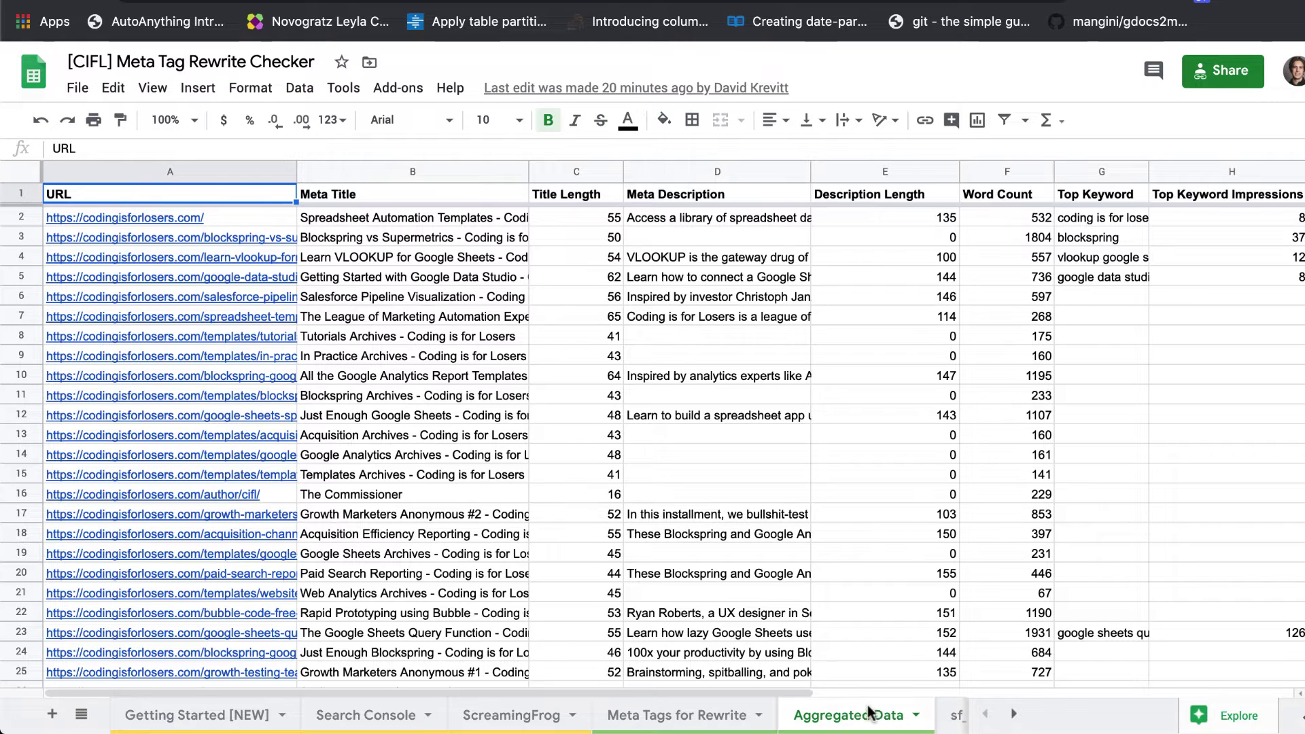
Switch to the Getting Started [NEW] sheet and scroll through its setup steps
click(194, 716)
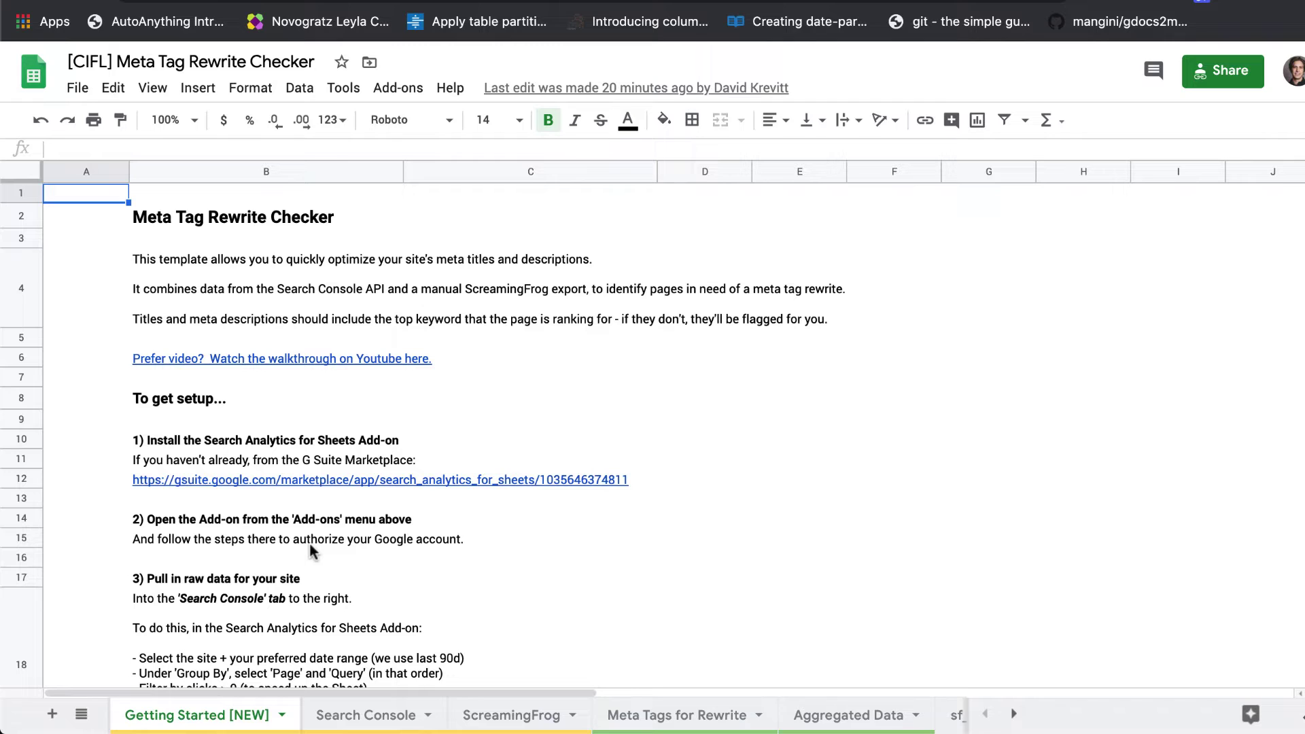
scroll(307, 557, down, 1)
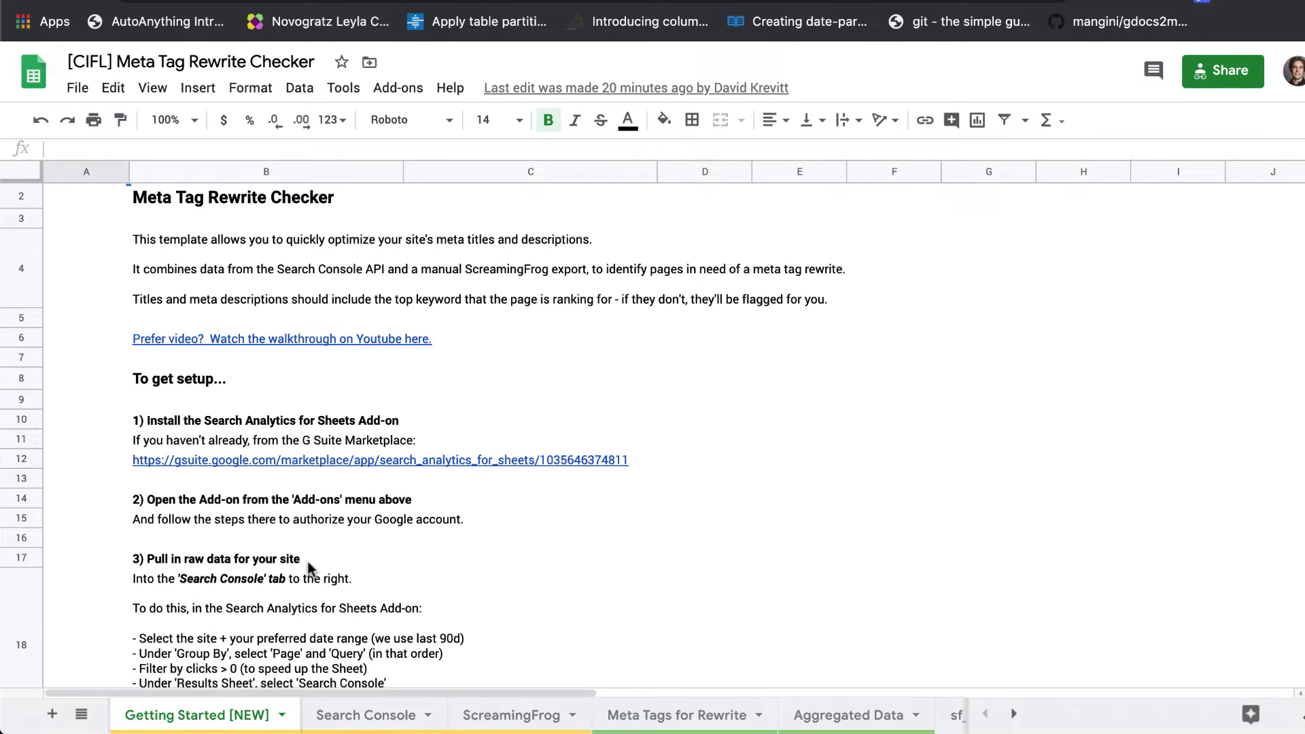
scroll(307, 566, up, 1)
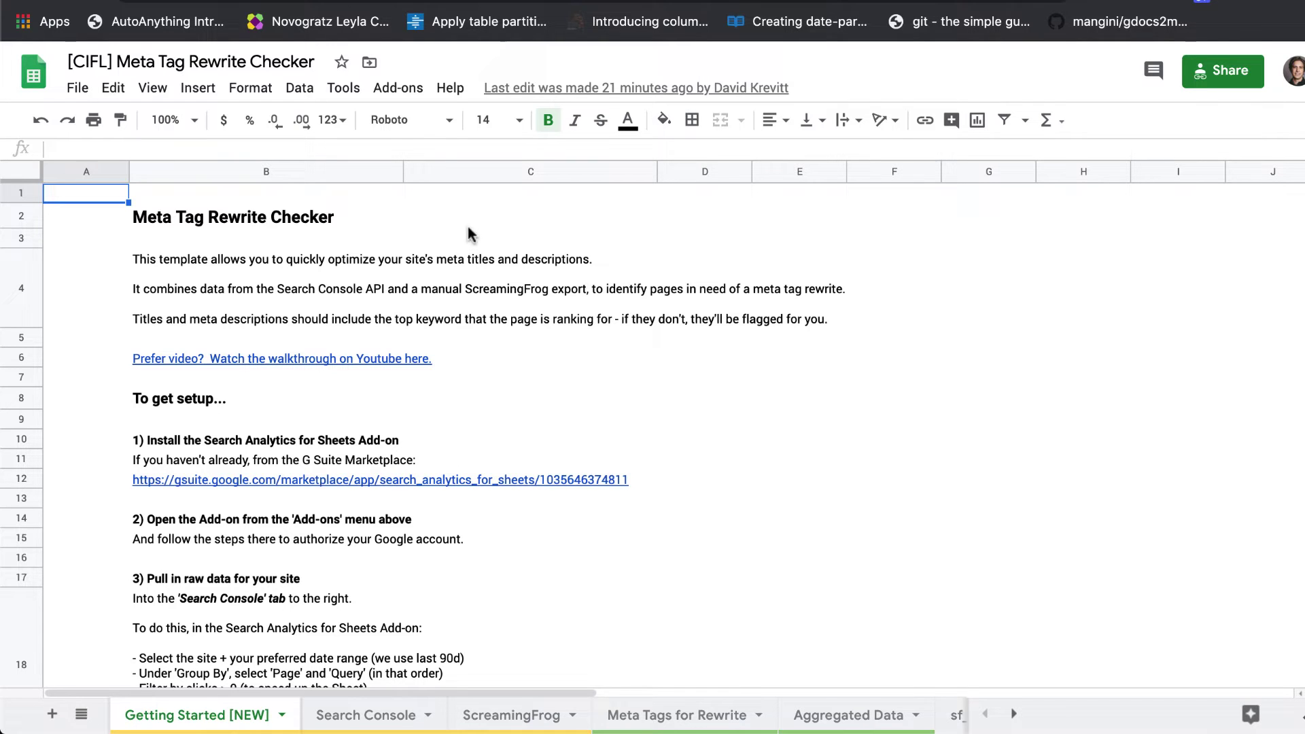
Open the Search Analytics for Sheets sidebar from the Add-ons menu
click(399, 87)
mouse_move(501, 307)
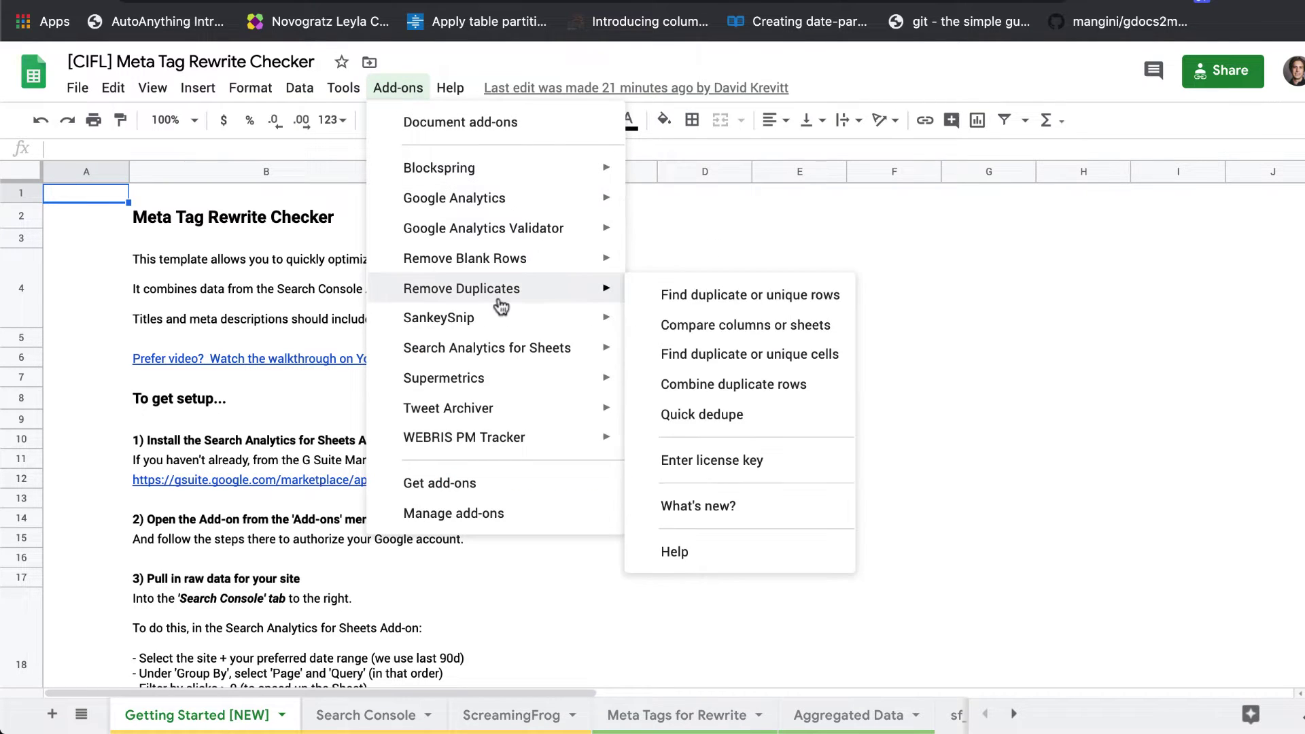
mouse_move(517, 350)
click(663, 350)
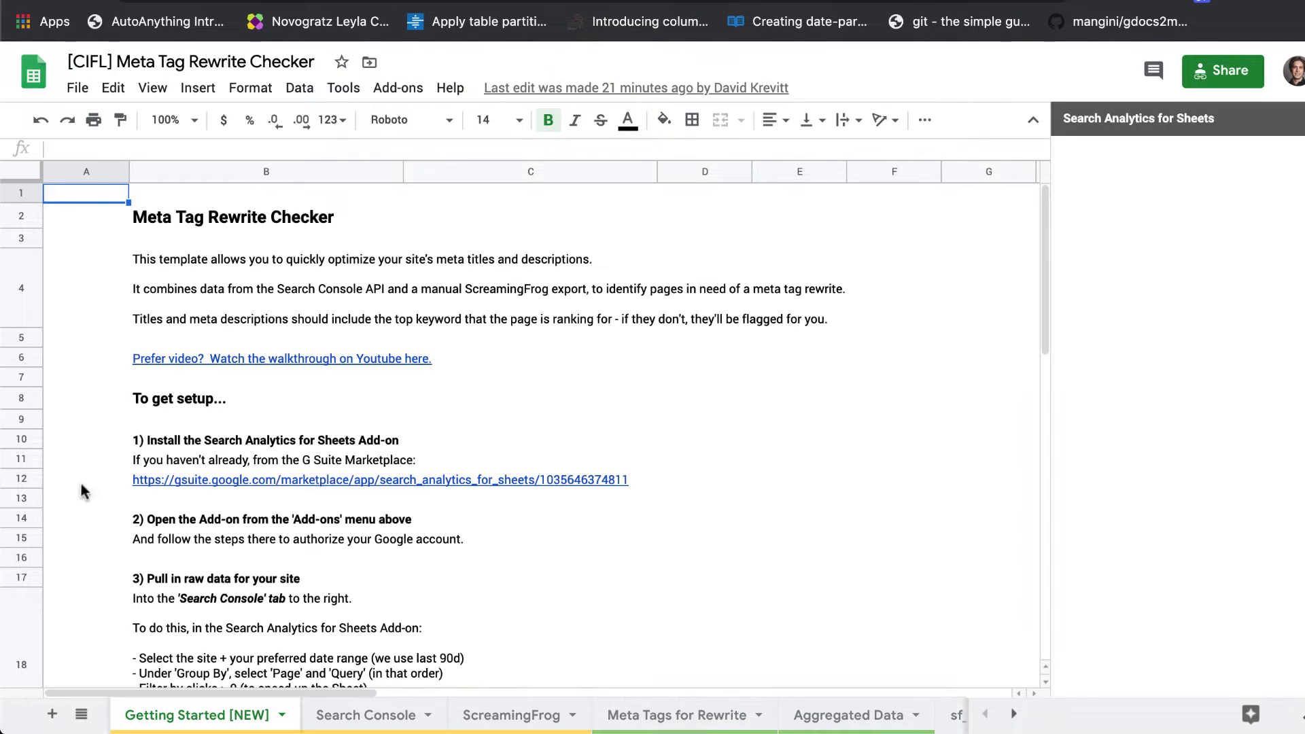
Rename the Getting Started [NEW] sheet to 'Getting Started'
double_click(245, 716)
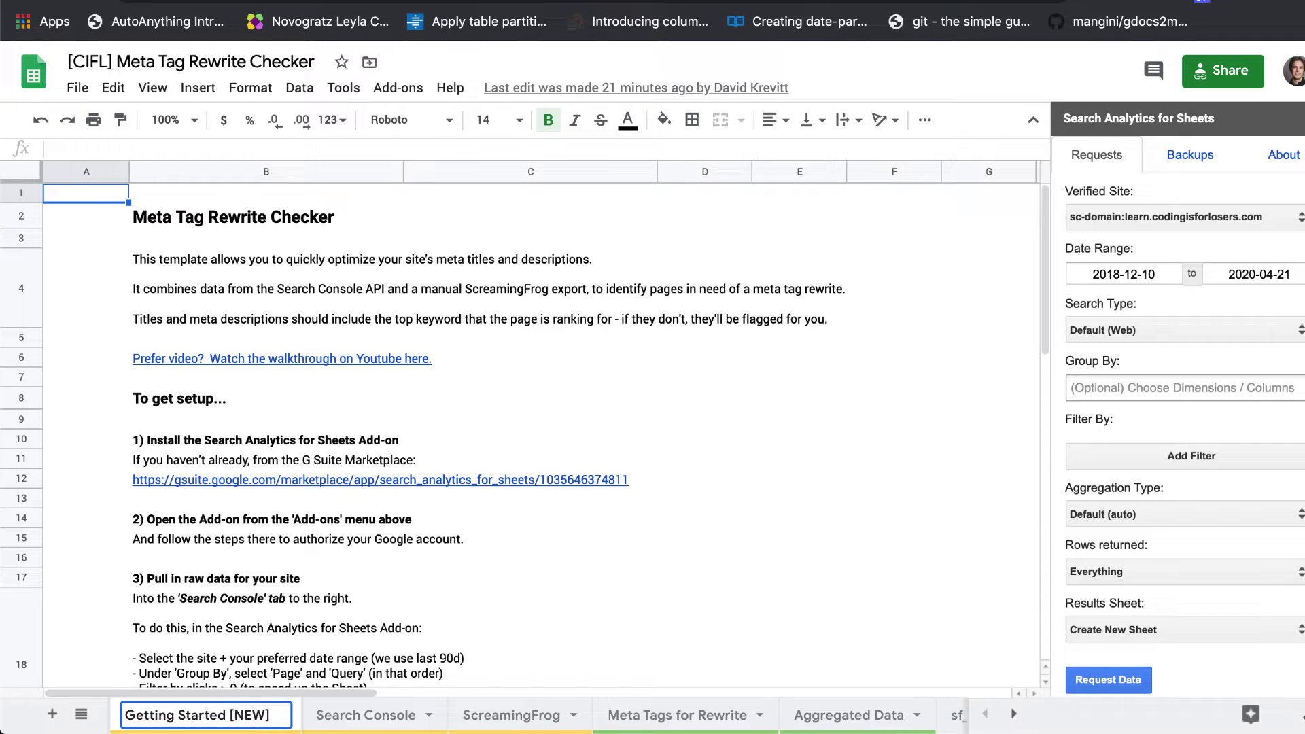
click(235, 714)
text(//)
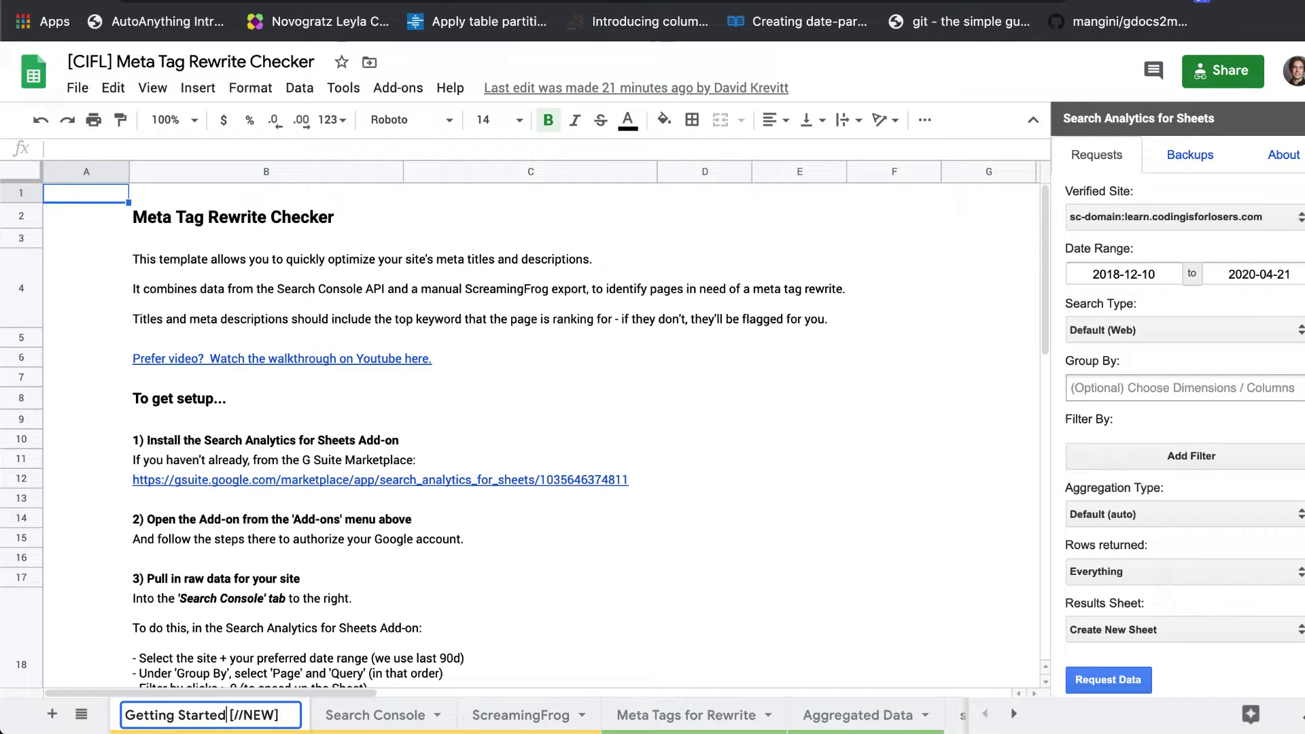
drag(227, 715, 280, 714)
key(BackSpace)
key(Return)
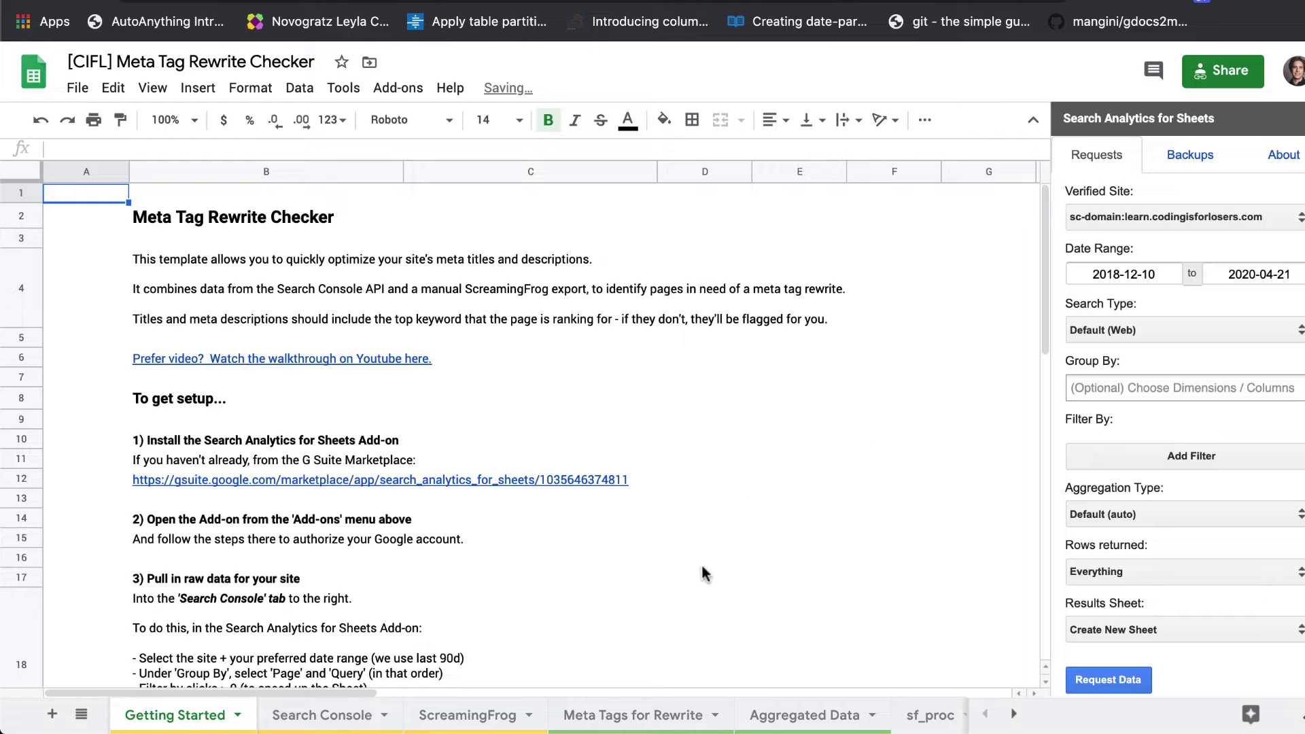
scroll(412, 609, down, 1)
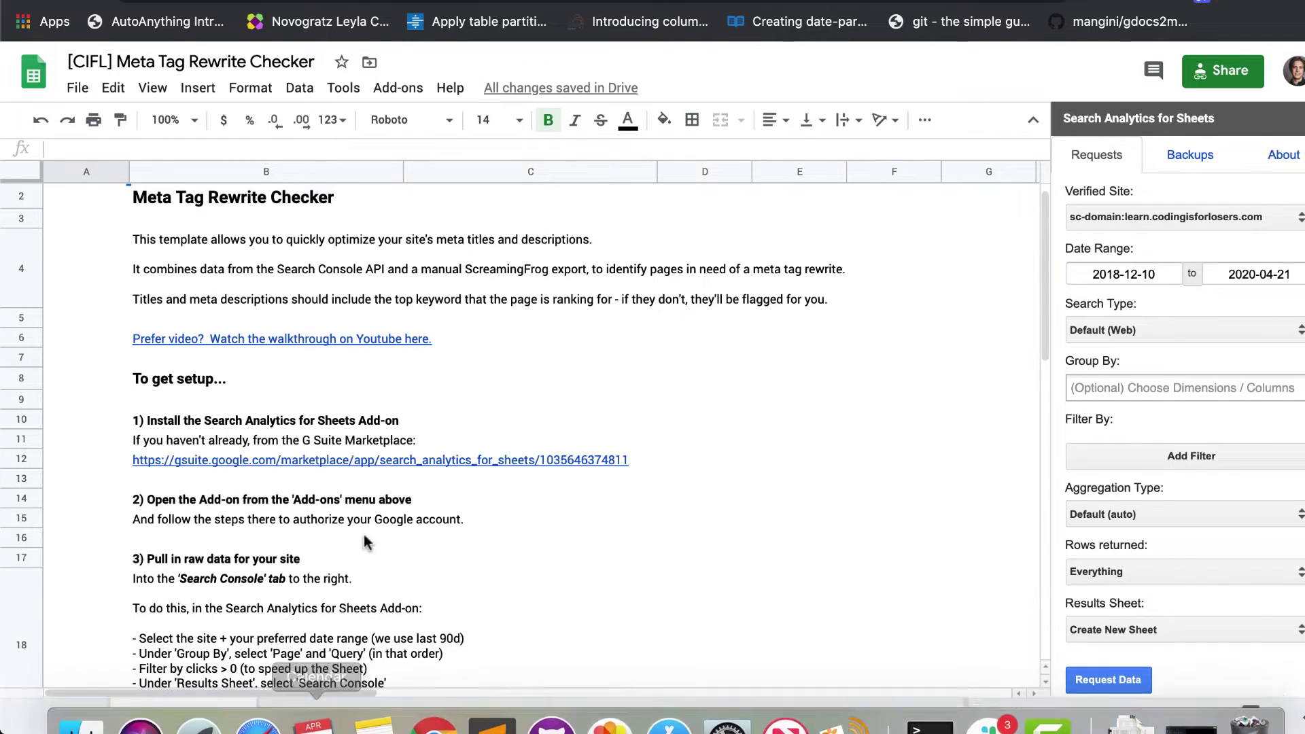
click(332, 713)
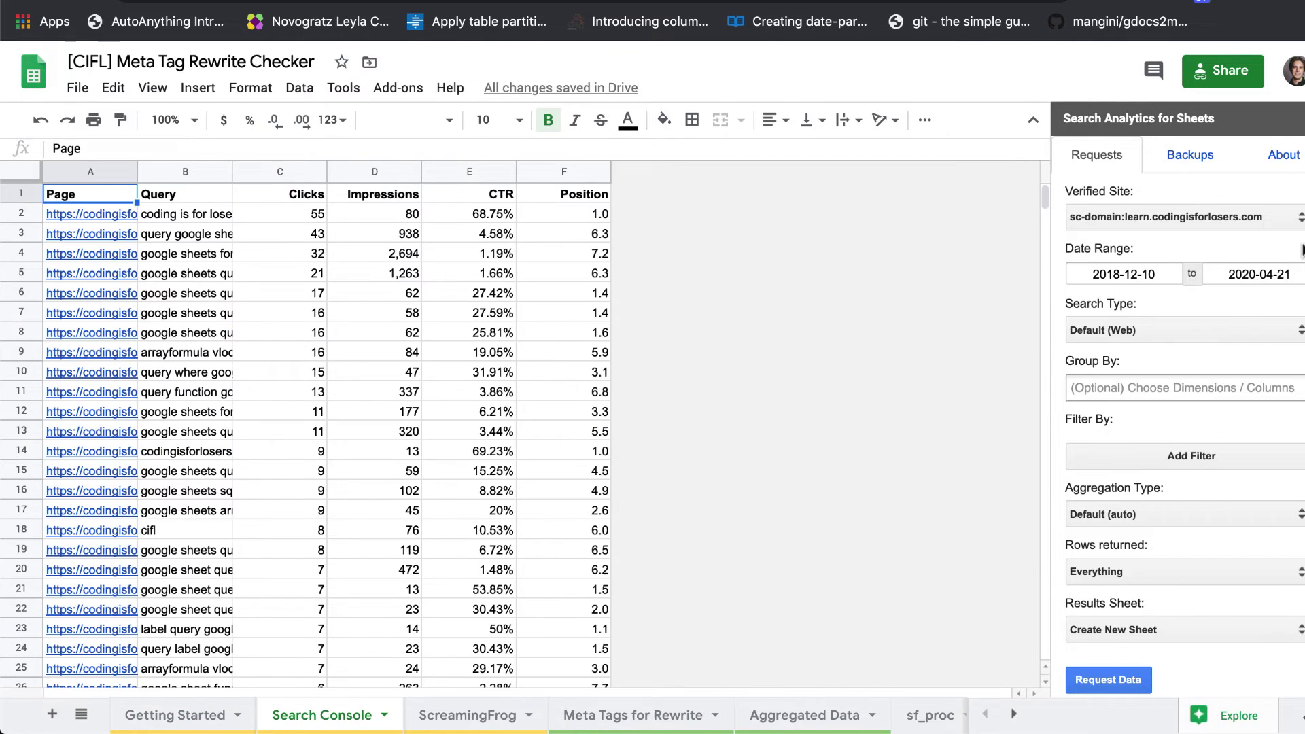
click(1164, 216)
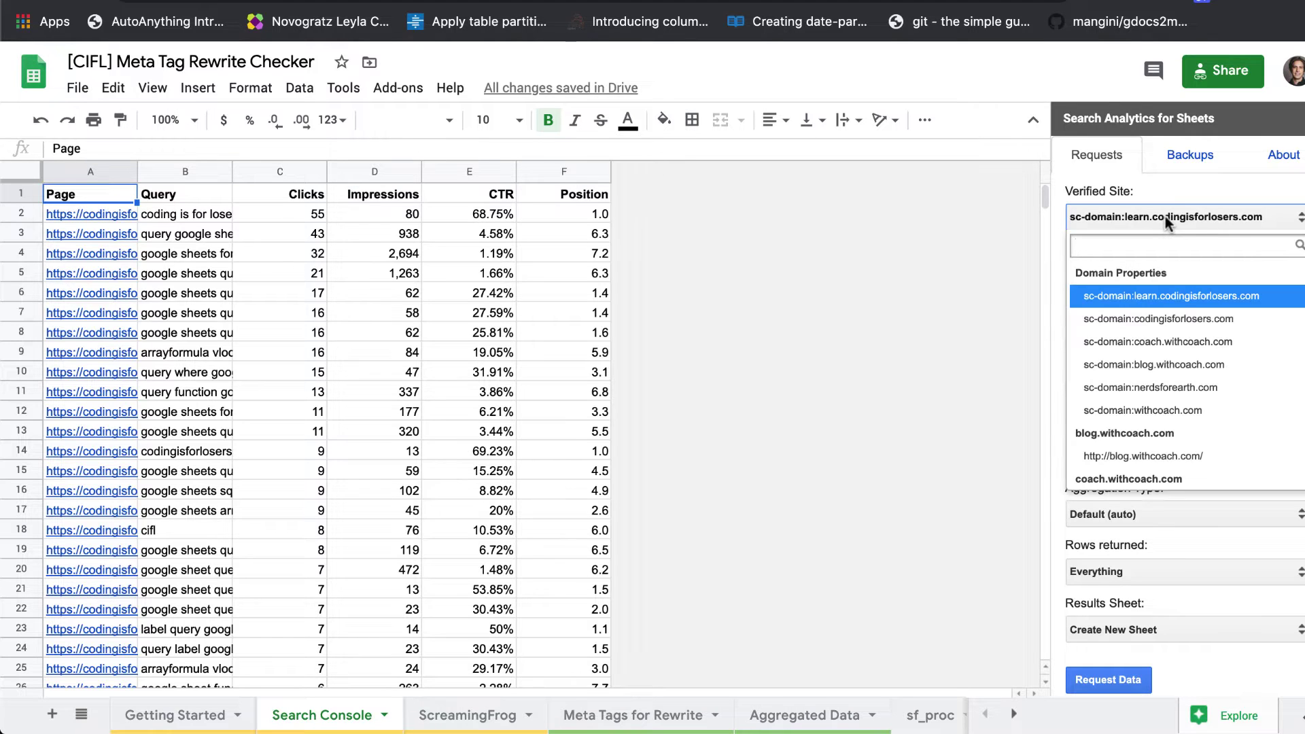
scroll(1176, 434, down, 5)
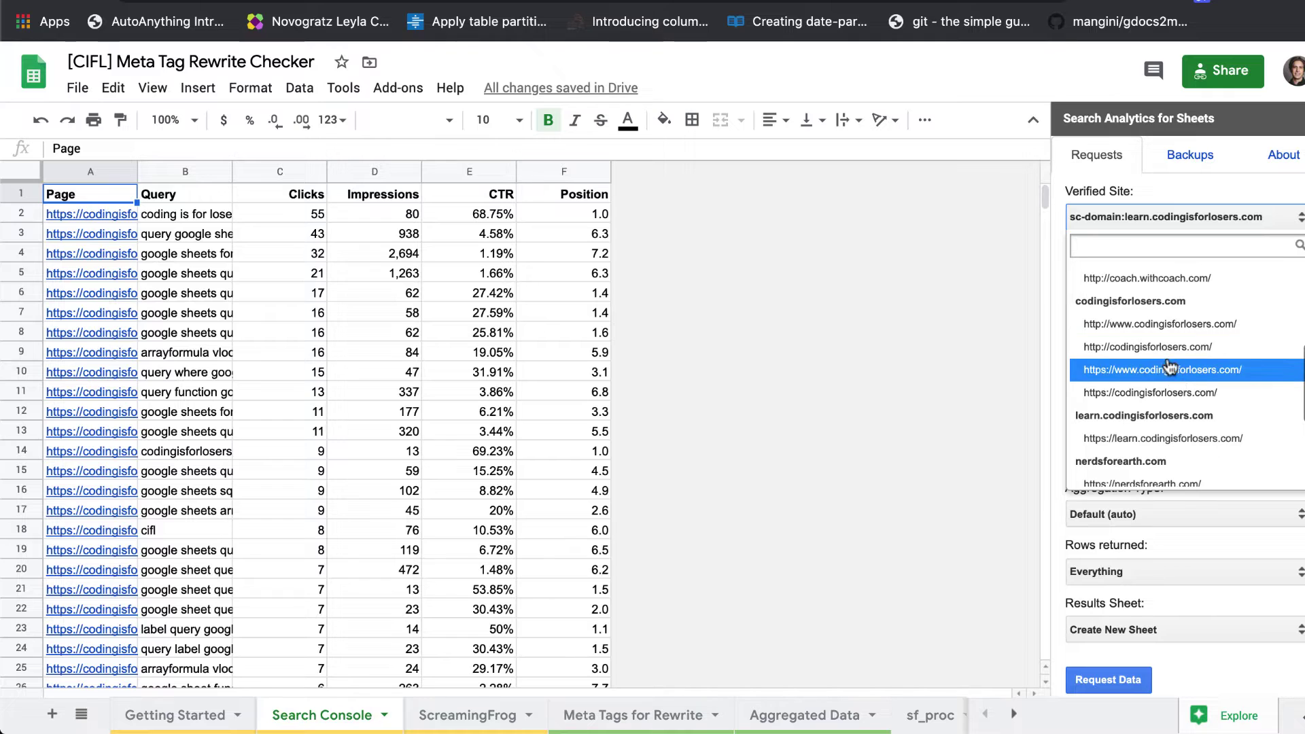
click(1171, 392)
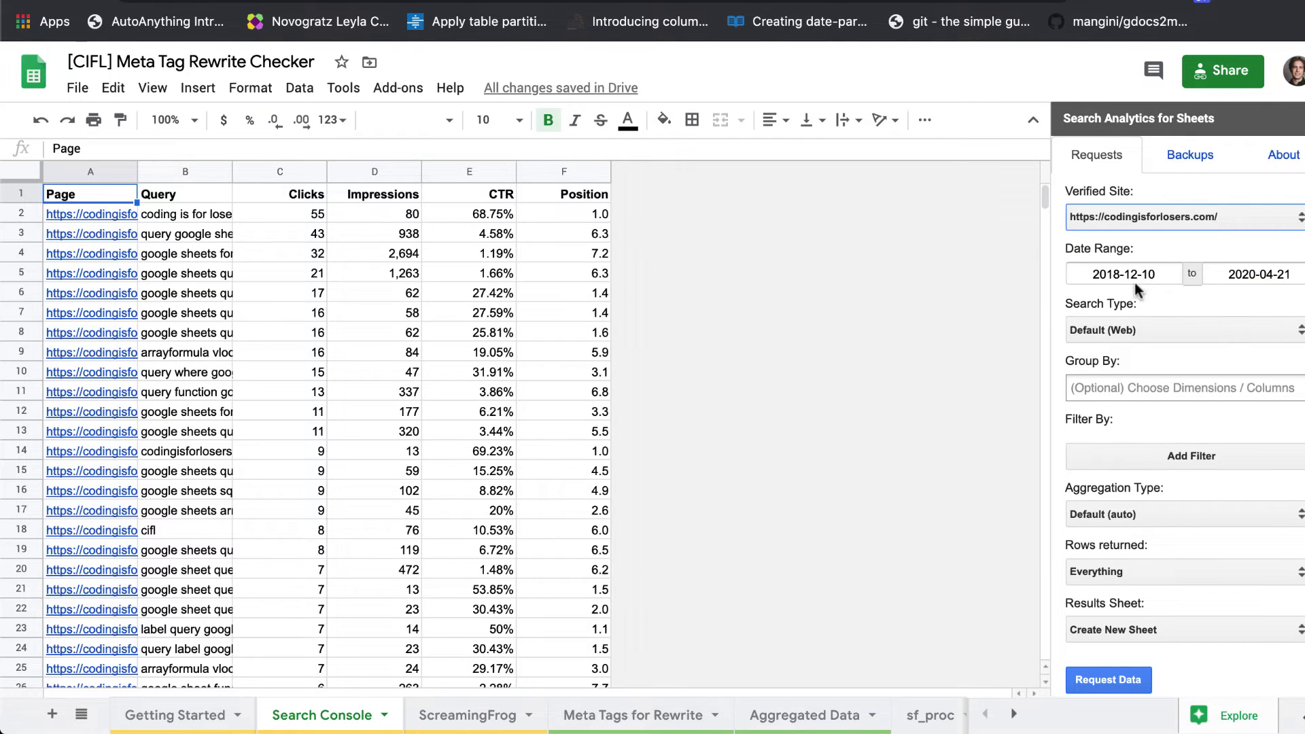
Set the start date to 2020-01-01 and keep the Default (Web) search type
click(1124, 275)
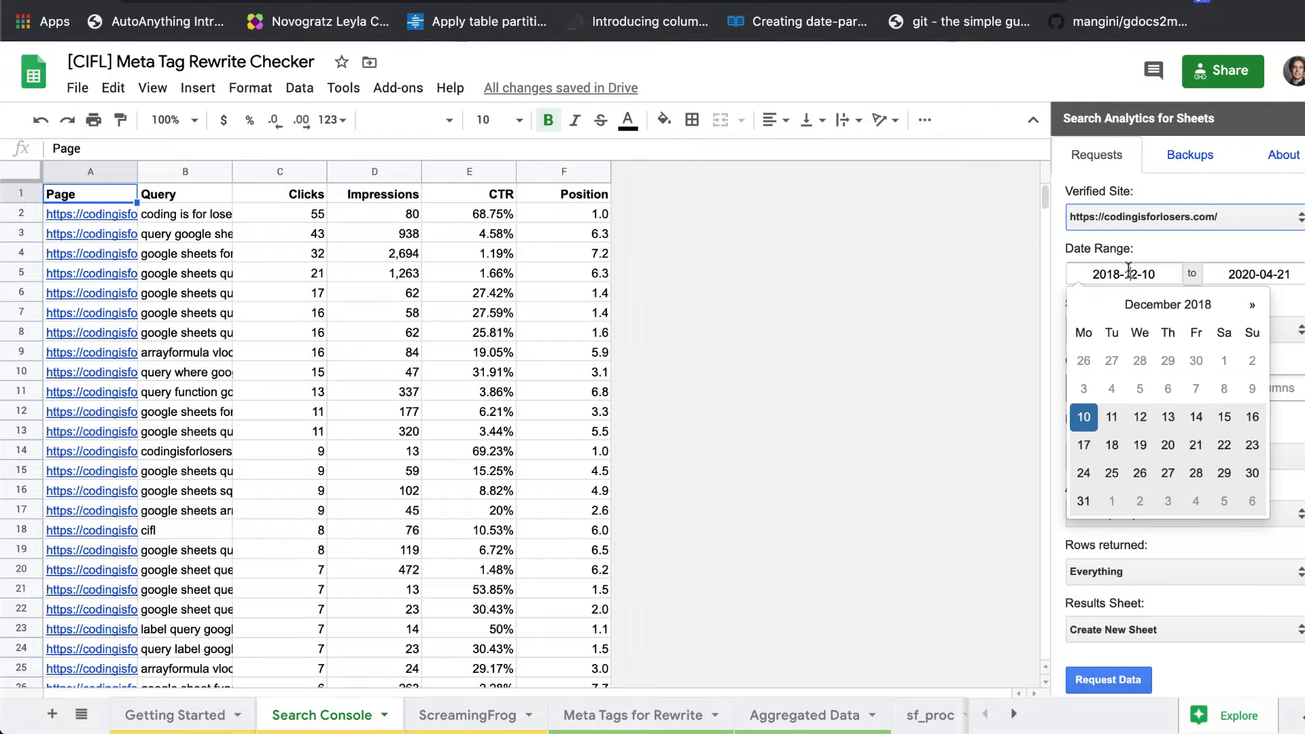
click(1249, 306)
click(1249, 305)
click(1248, 306)
click(1249, 305)
click(1248, 305)
click(1247, 306)
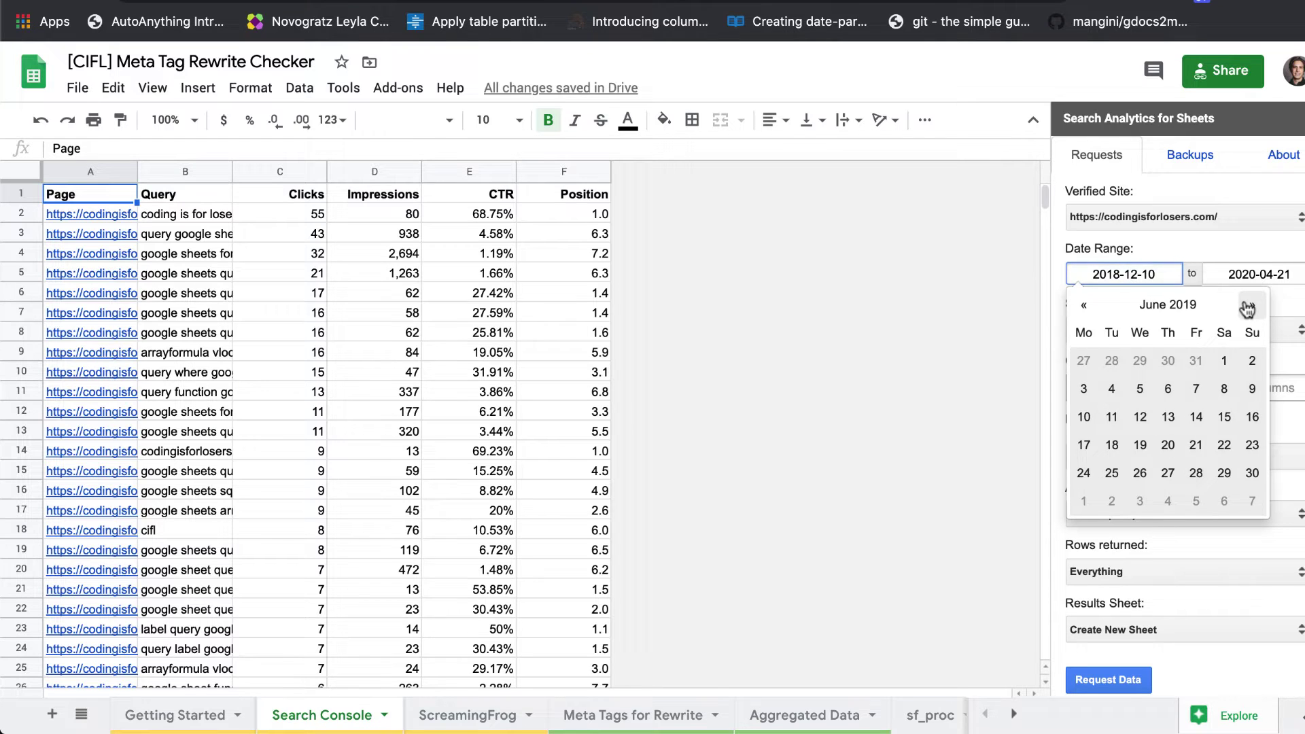
click(1248, 306)
click(1247, 306)
click(1247, 306)
click(1248, 306)
click(1248, 306)
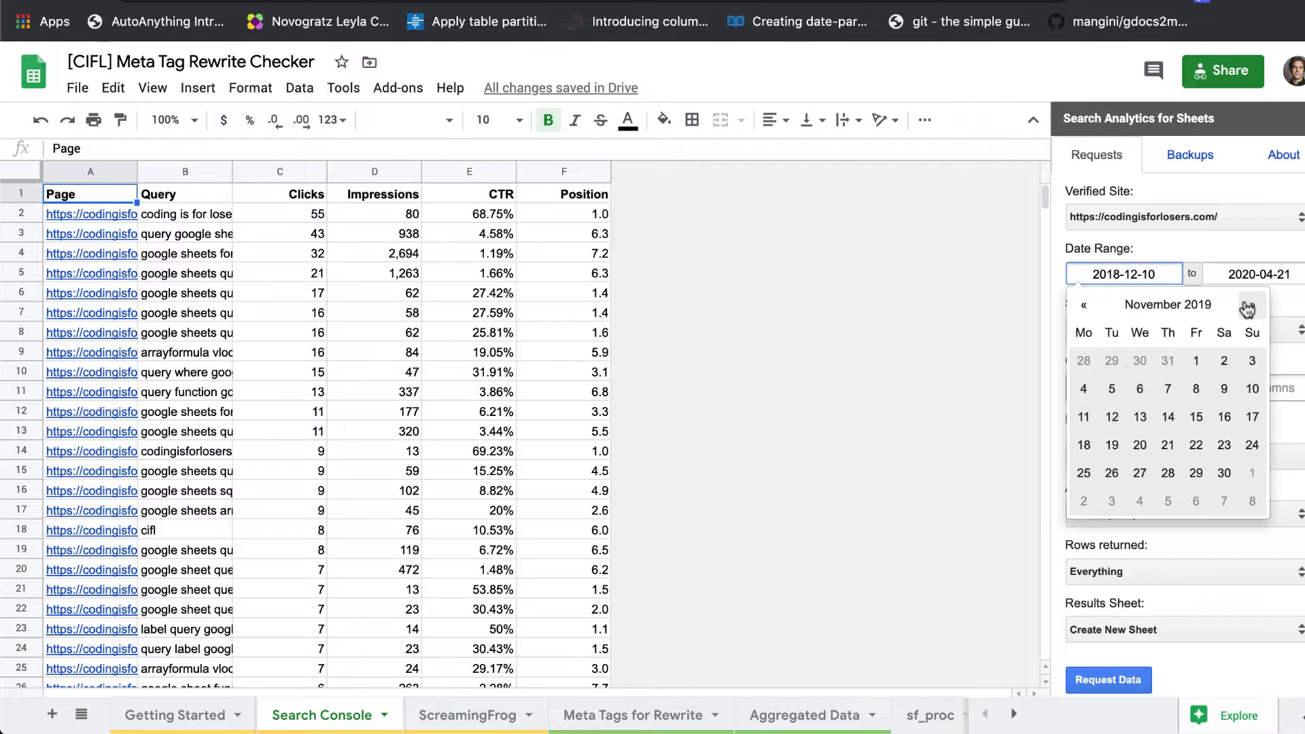
click(1247, 306)
click(1248, 306)
click(1139, 361)
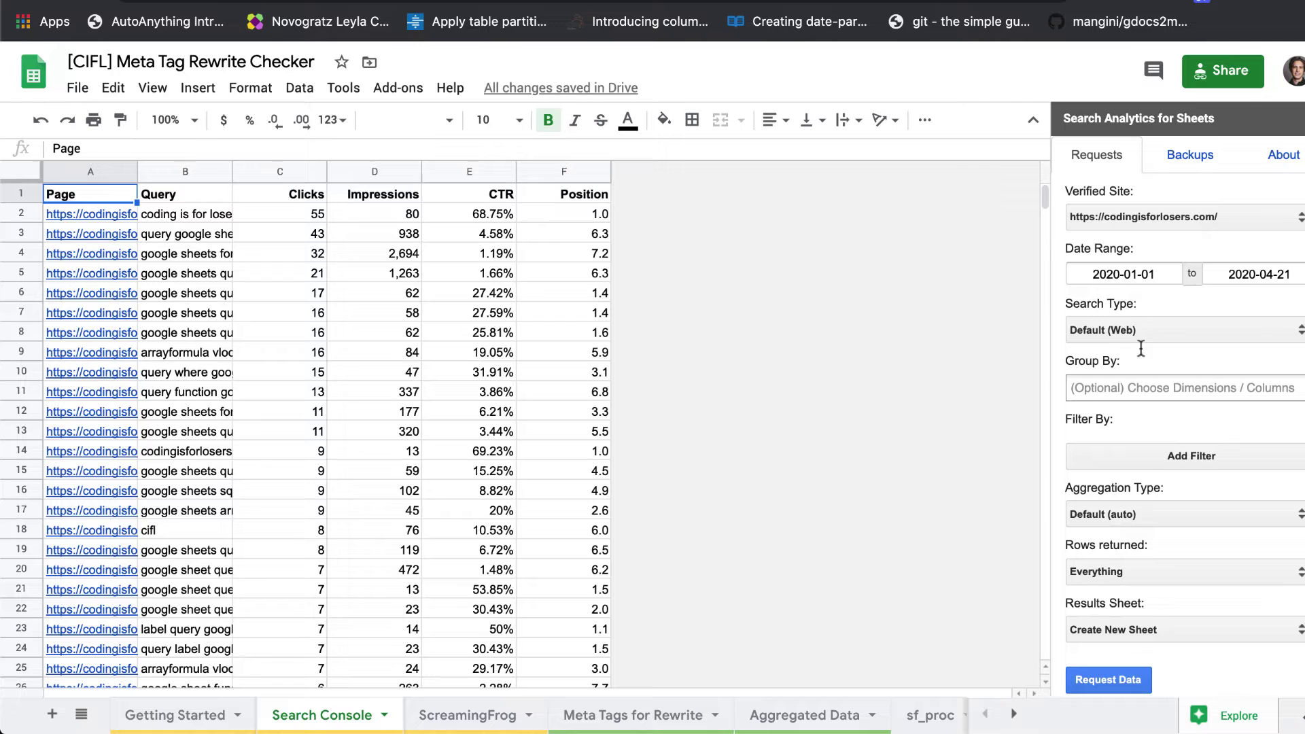
click(1208, 321)
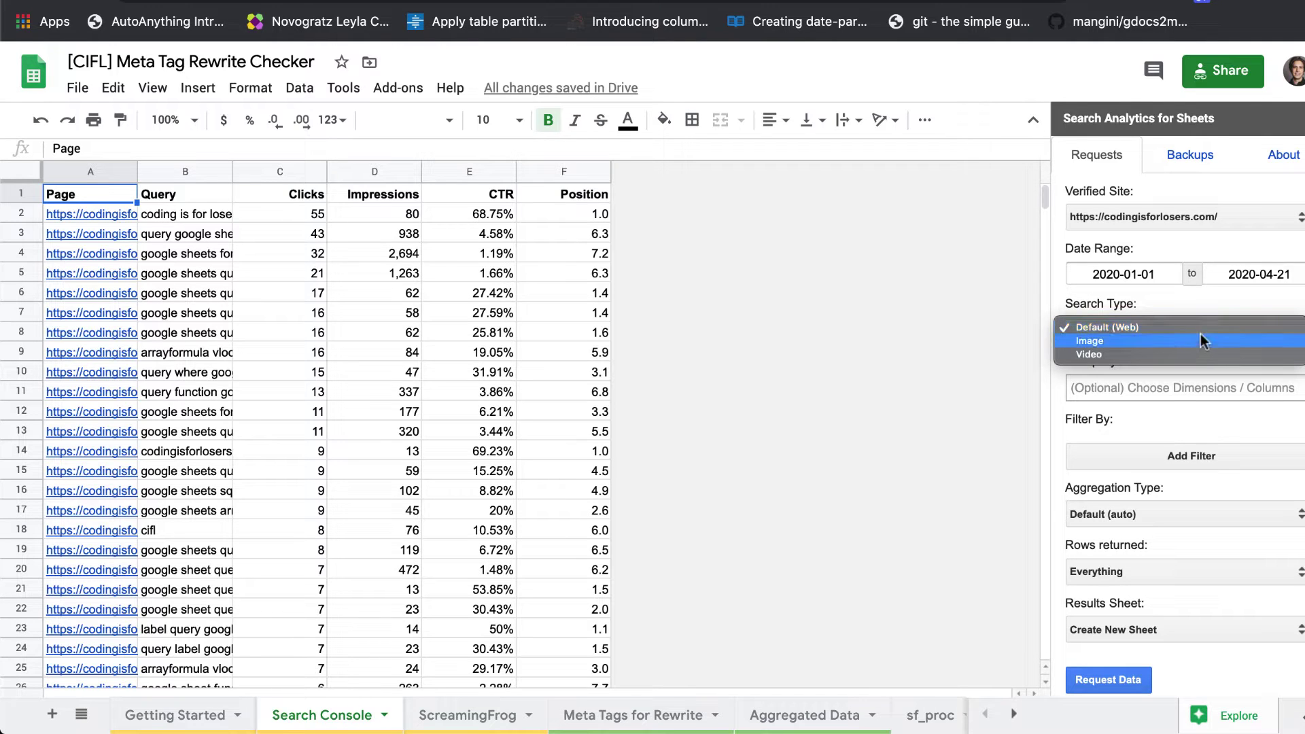
click(1202, 324)
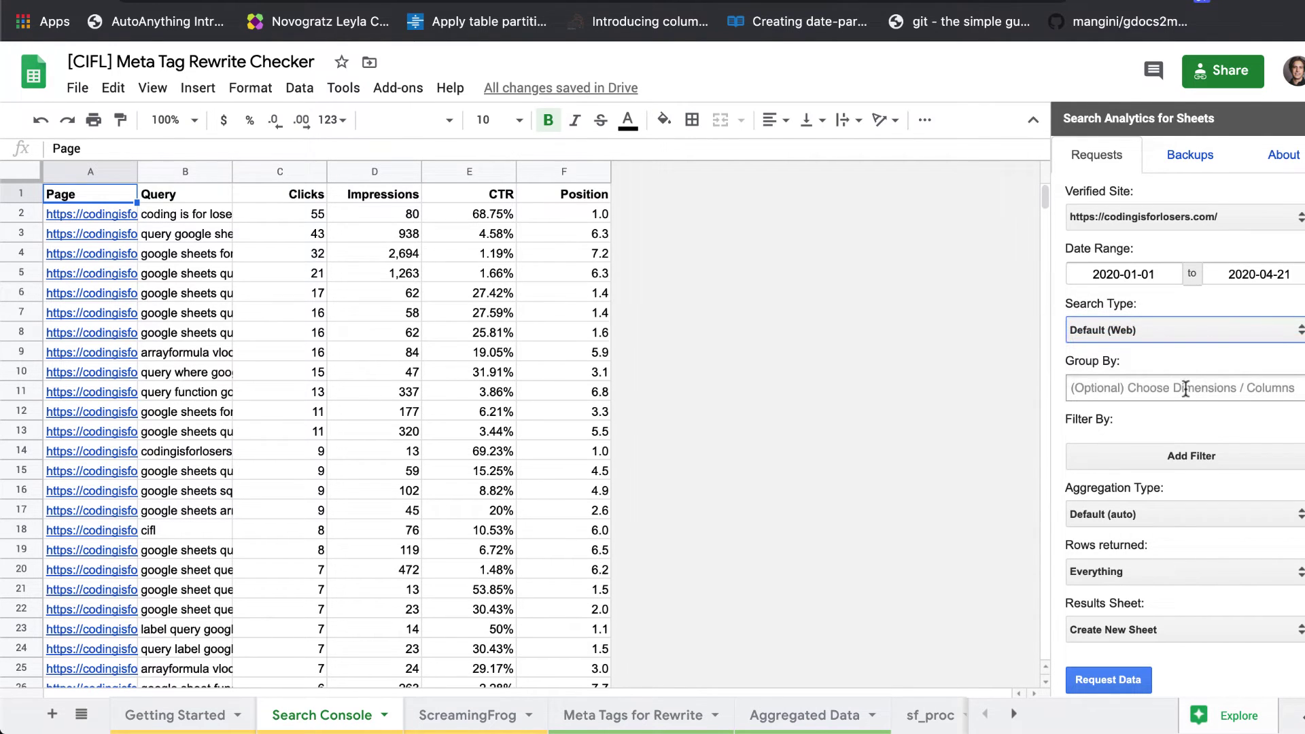
Group the request by the Page and Query dimensions
click(1185, 388)
text(page)
key(Return)
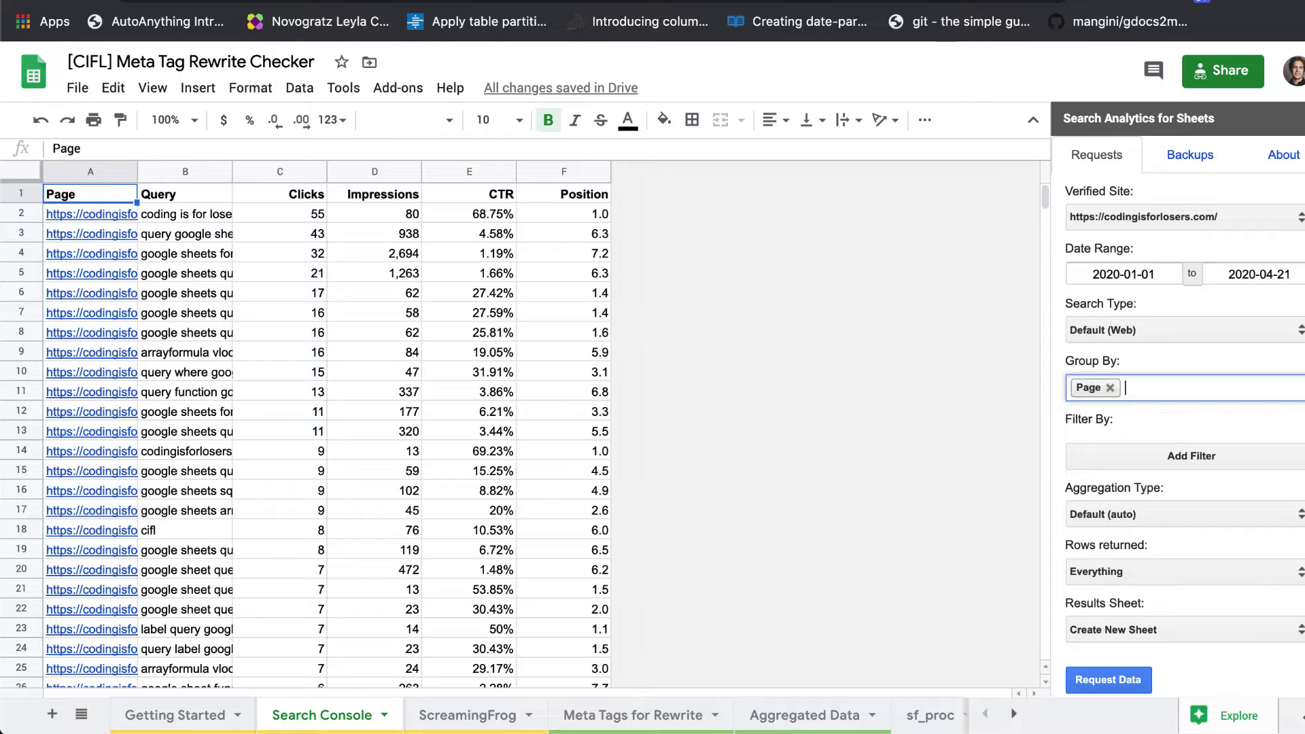
text(query)
key(Return)
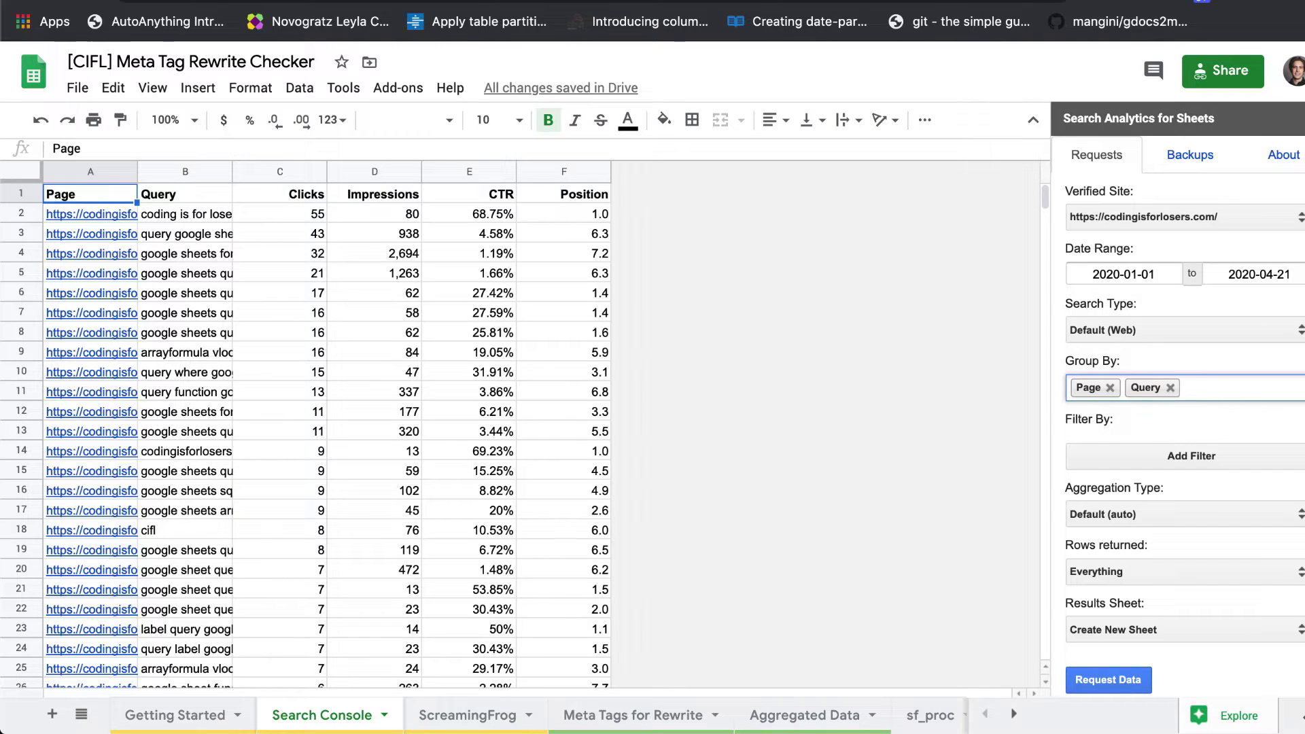
Try adding a Query filter, then remove it from the request
click(1188, 465)
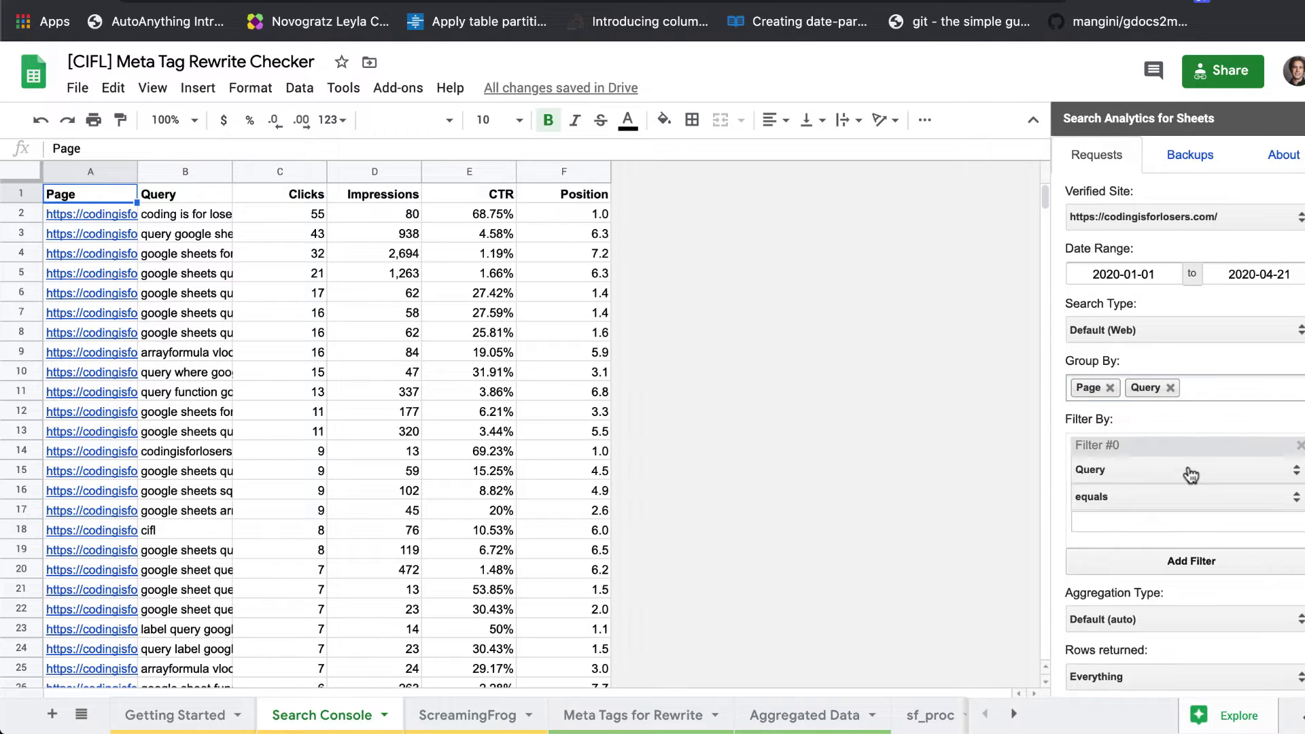
click(1107, 471)
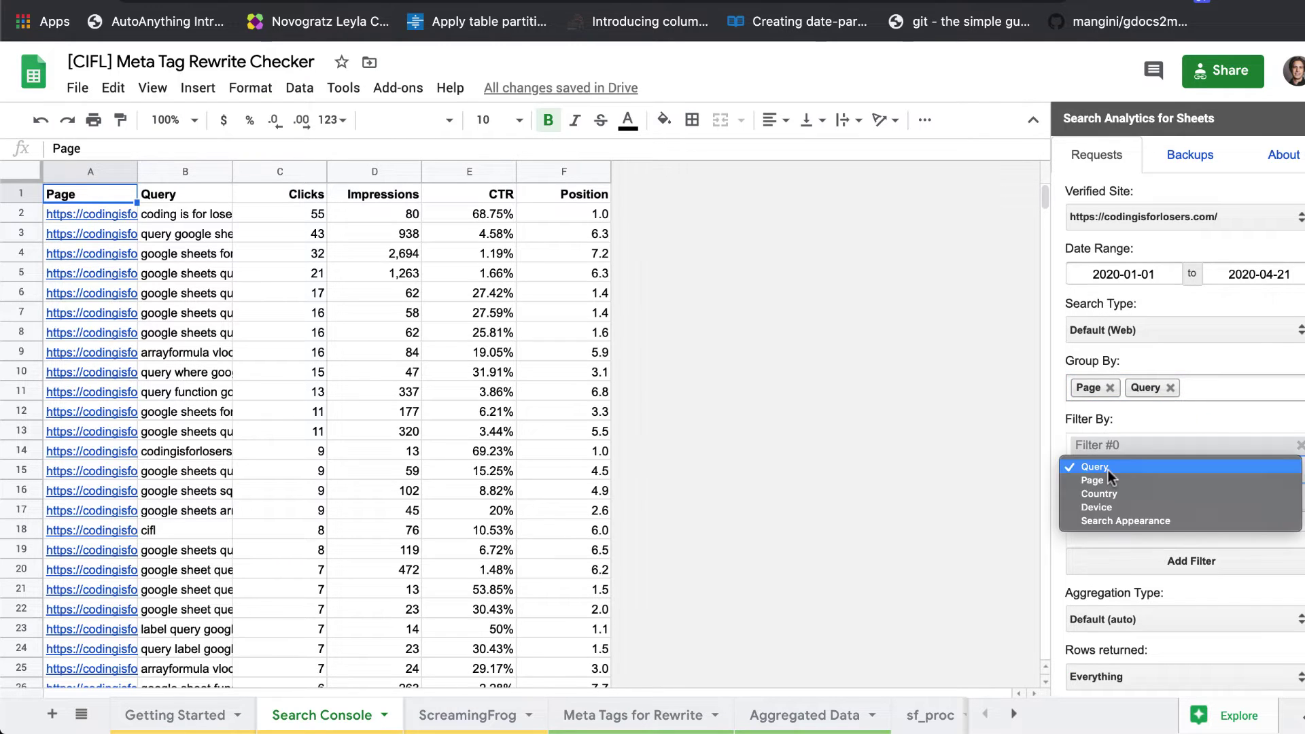
click(1172, 428)
click(1170, 474)
click(1169, 467)
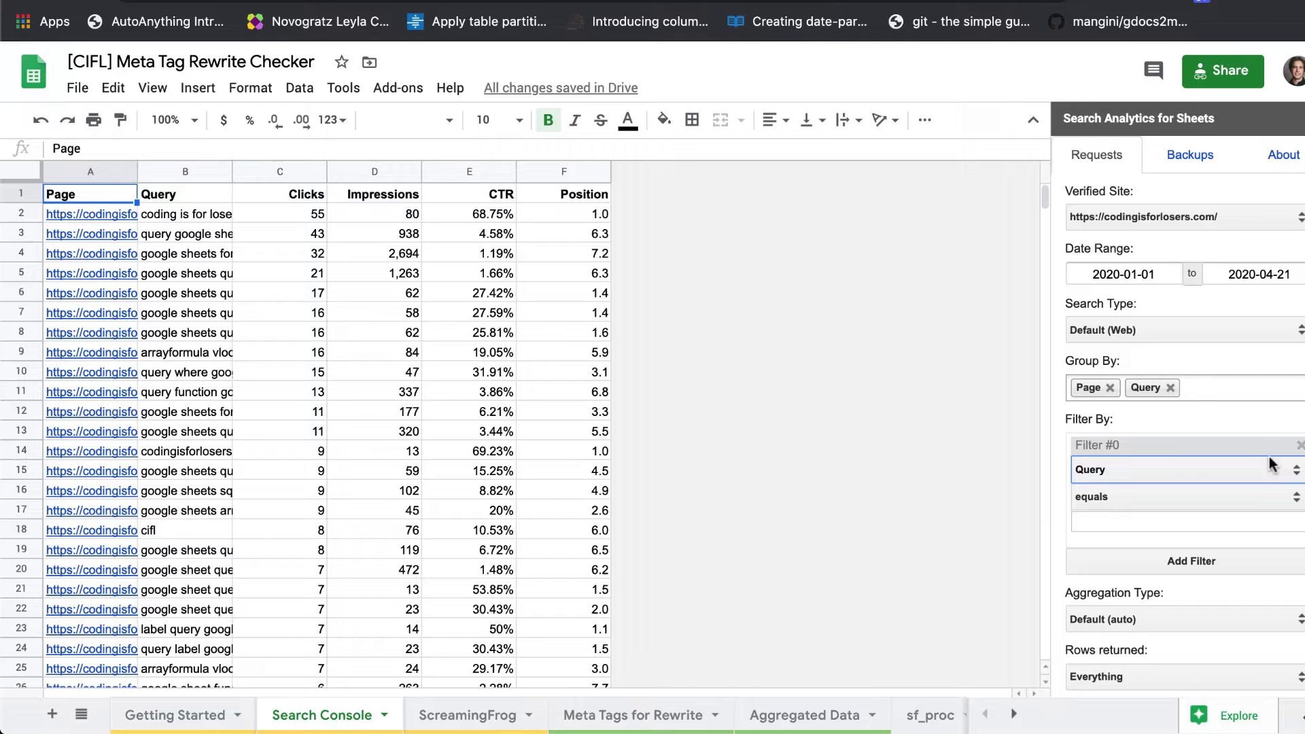
click(1299, 445)
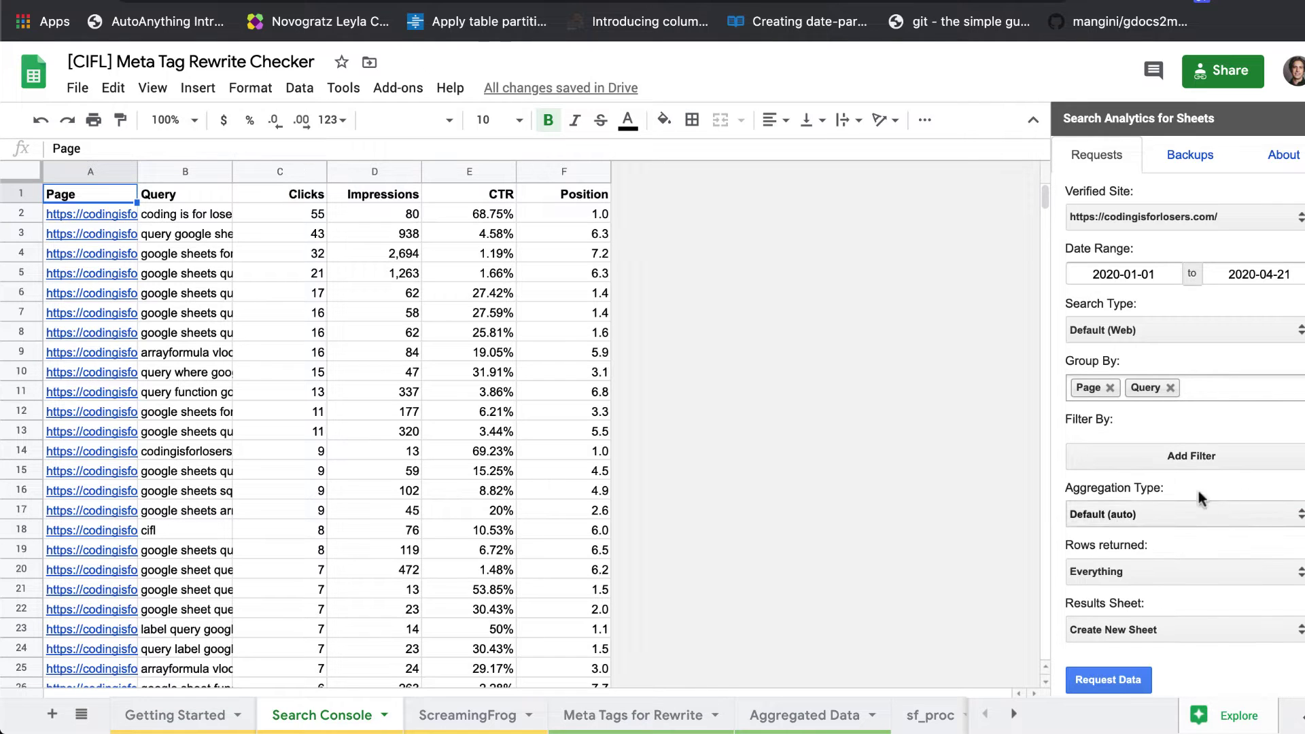
Keep Default (auto) aggregation and Everything rows, with results going to the Search Console sheet
scroll(1164, 530, down, 1)
click(1152, 494)
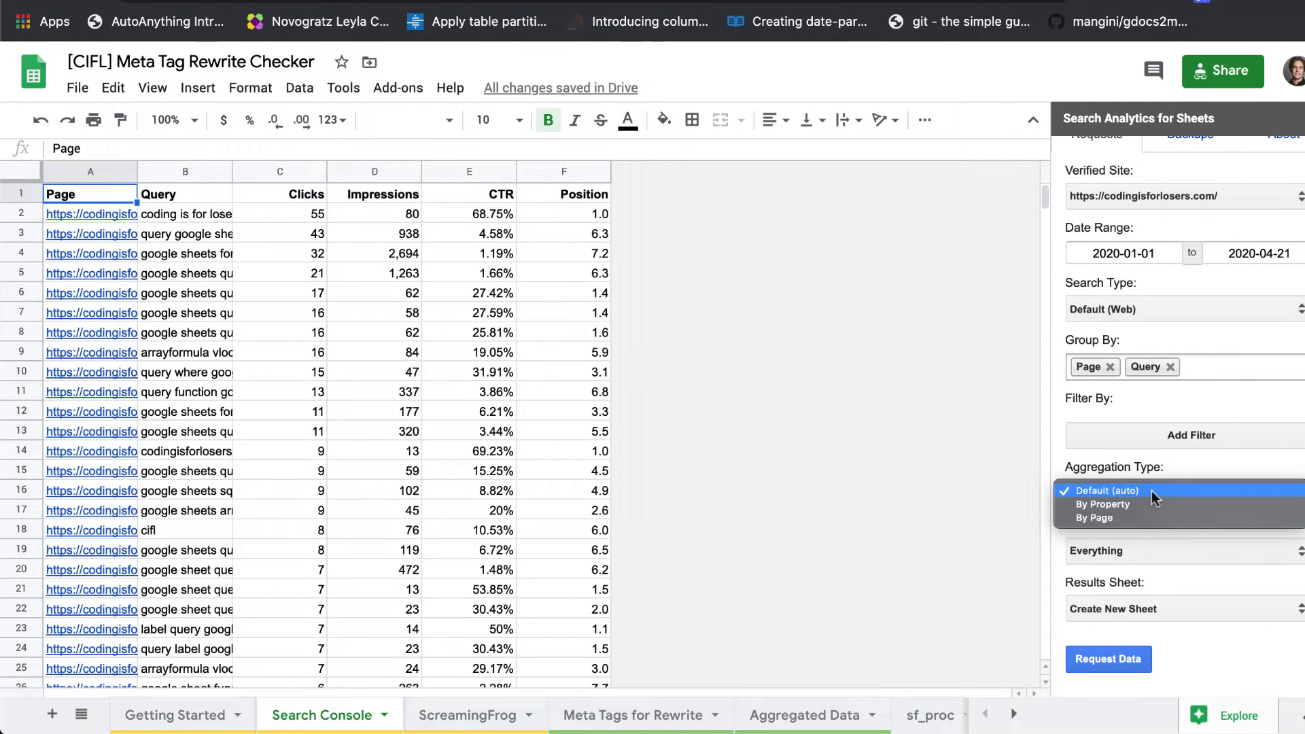
click(1151, 491)
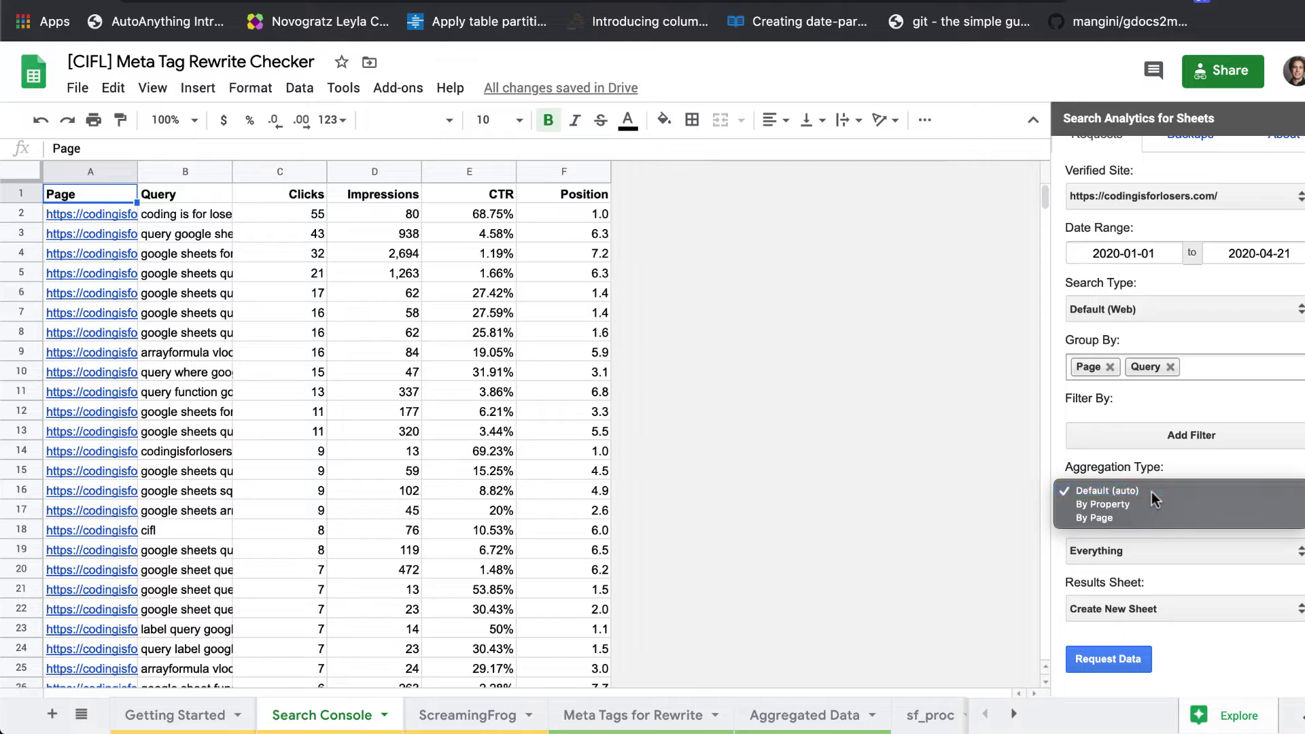
click(1151, 543)
click(1149, 546)
click(1153, 607)
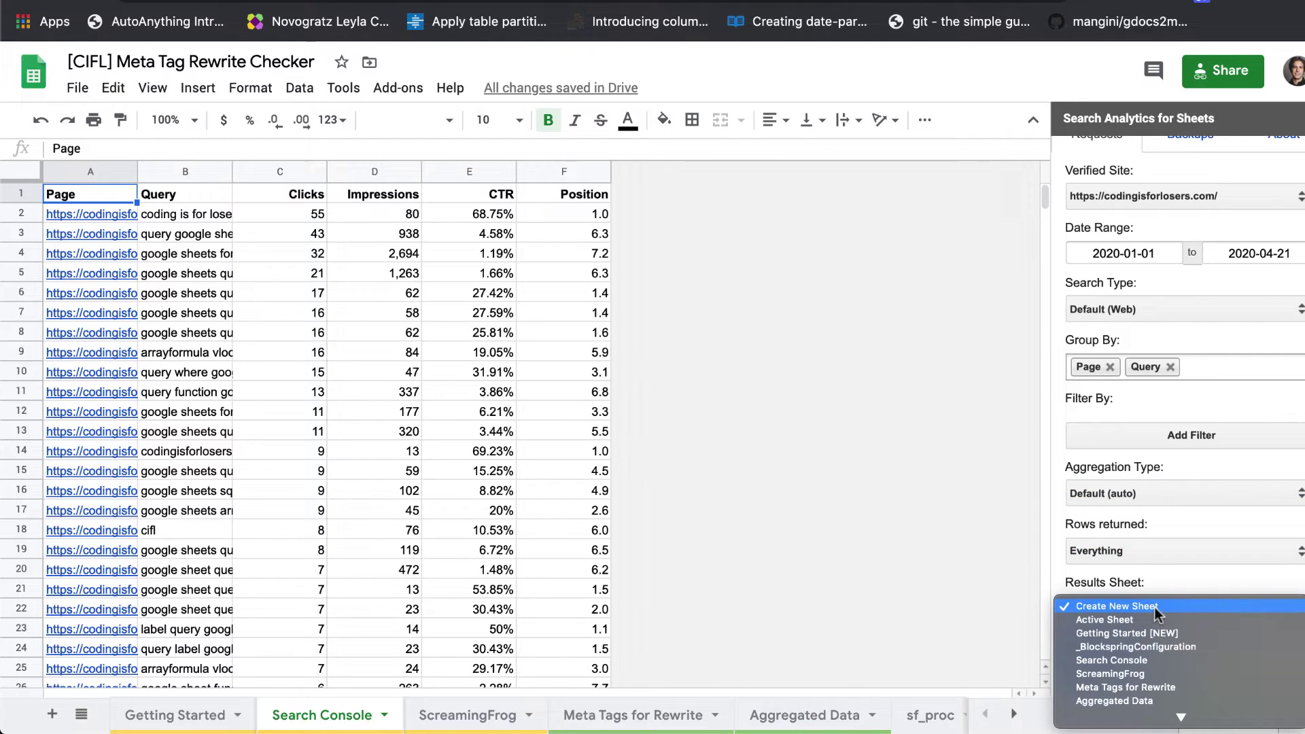
click(1139, 660)
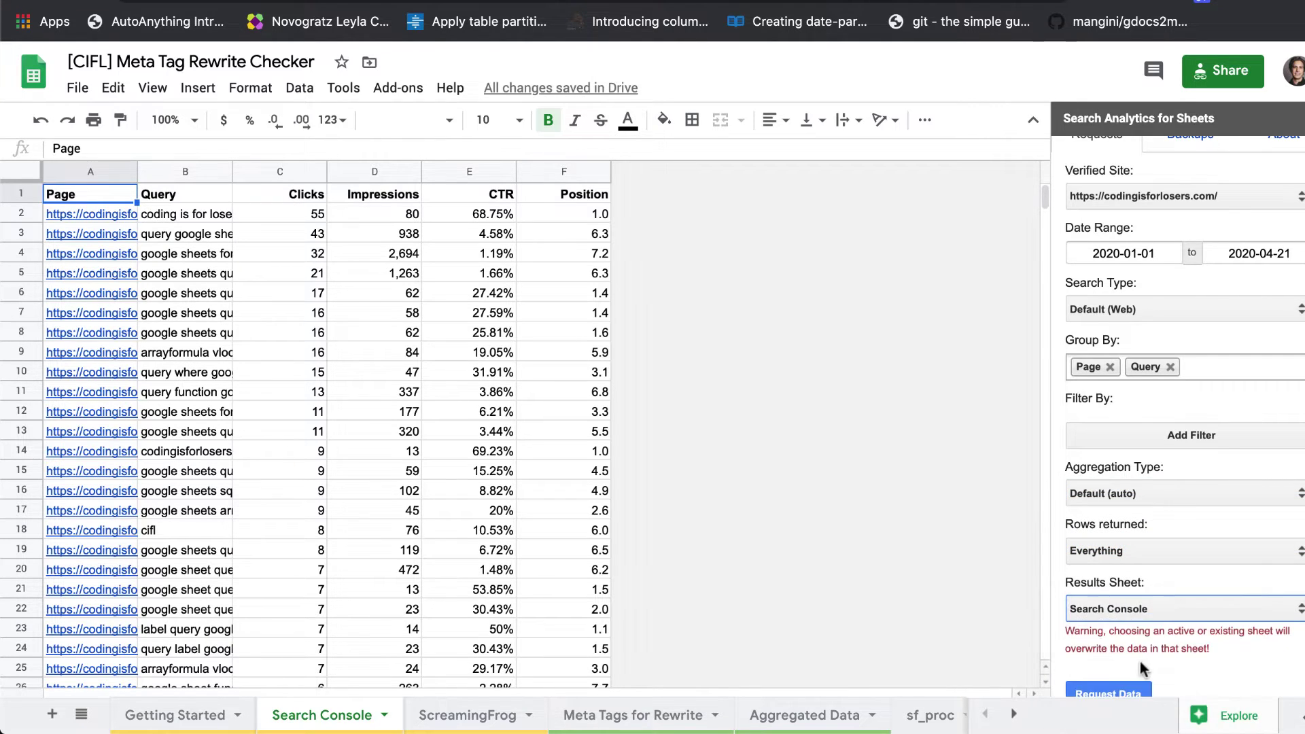
scroll(1140, 659, down, 1)
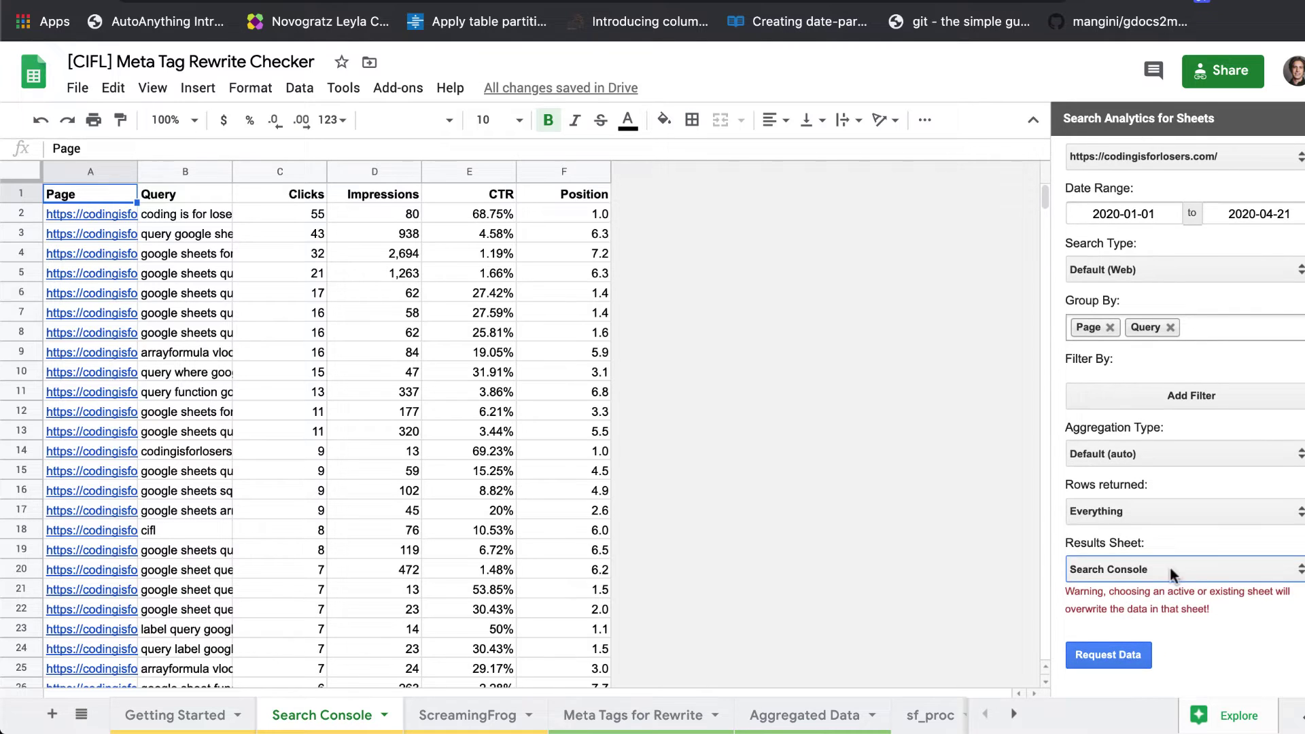
scroll(1172, 574, up, 2)
scroll(1177, 583, down, 1)
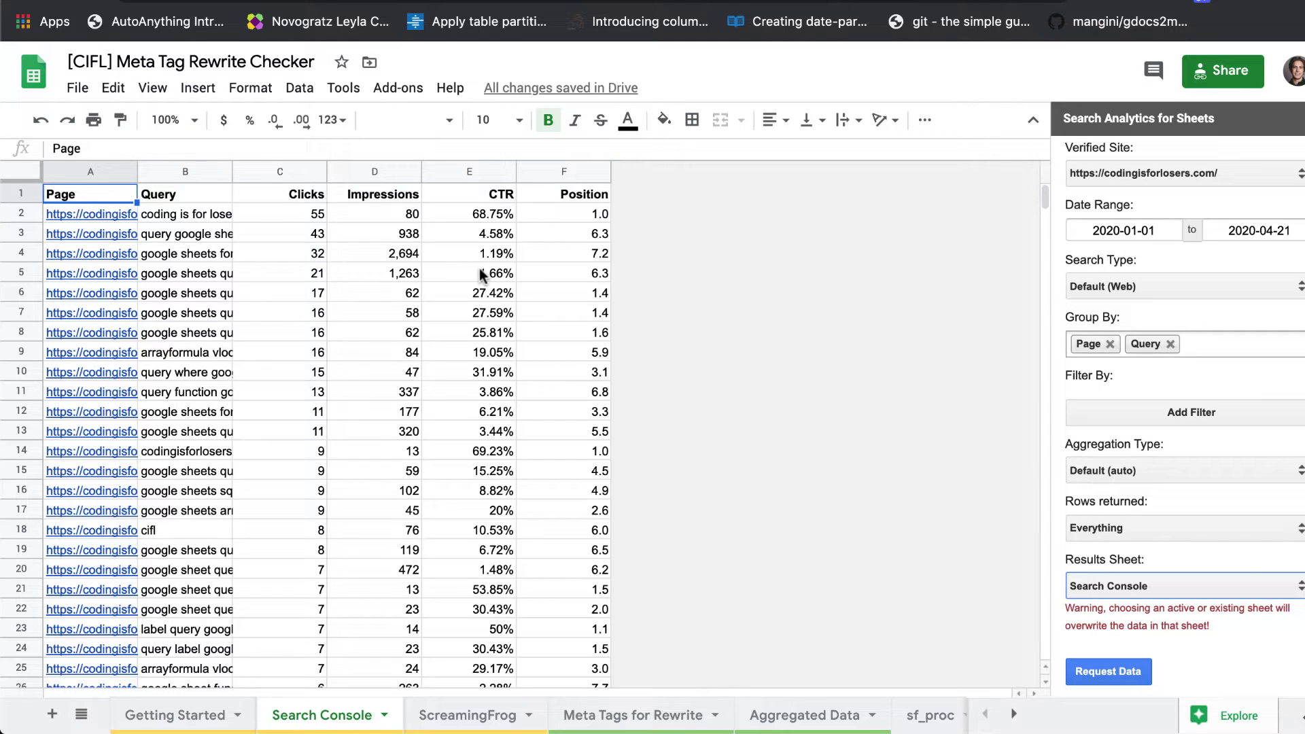
Switch to the ScreamingFrog sheet and launch Screaming Frog SEO Spider via Spotlight
click(470, 714)
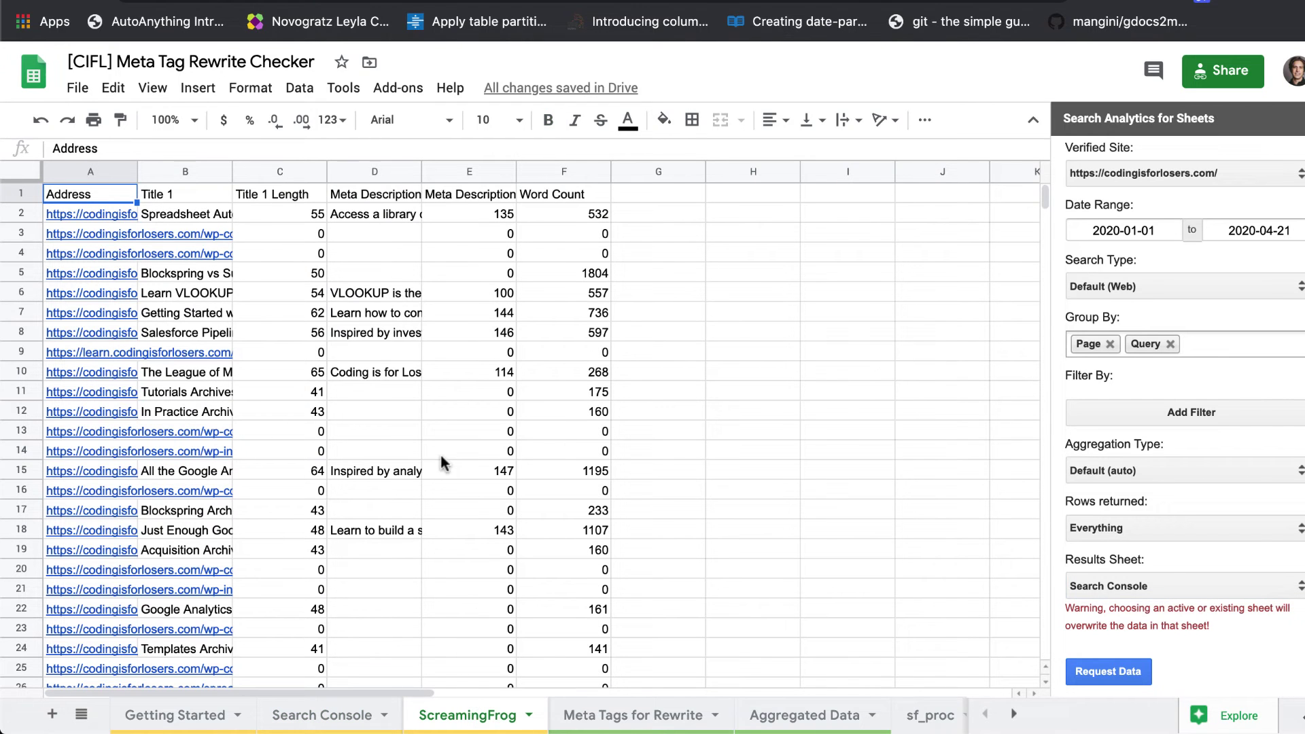
key(super+space)
text(screaming)
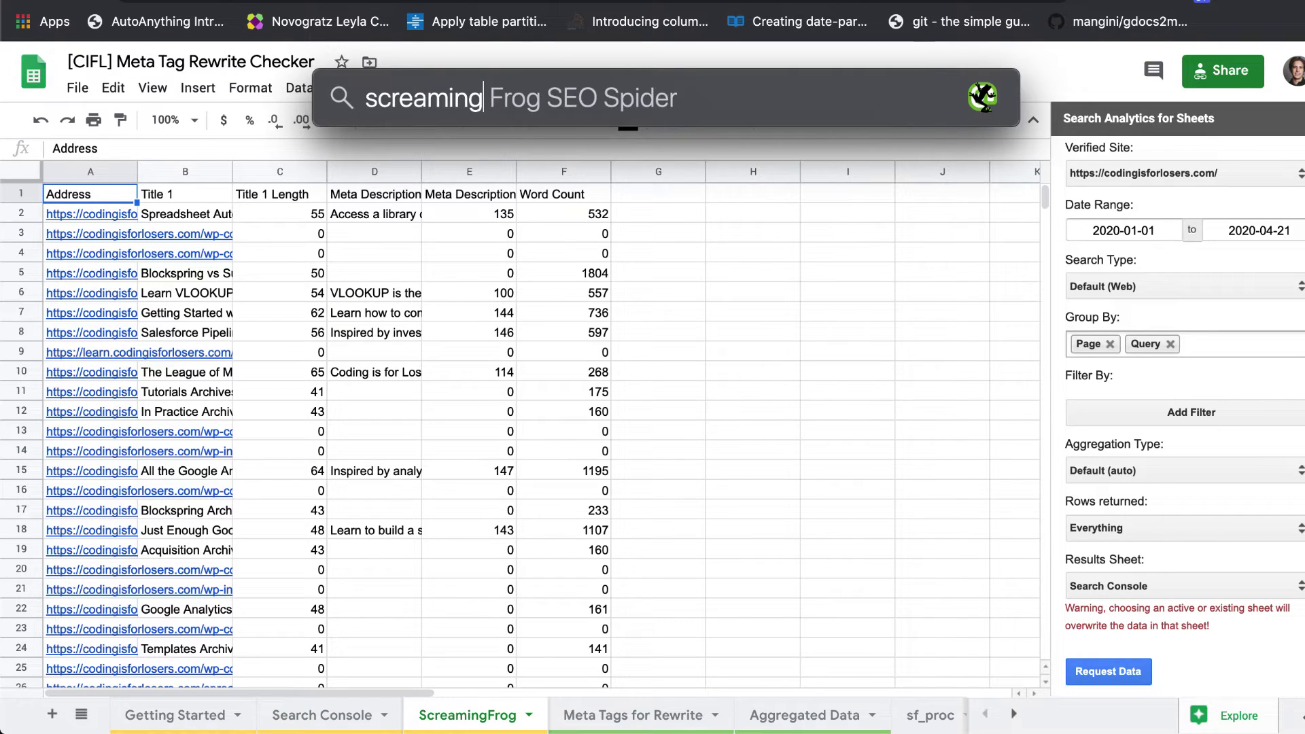
key(Return)
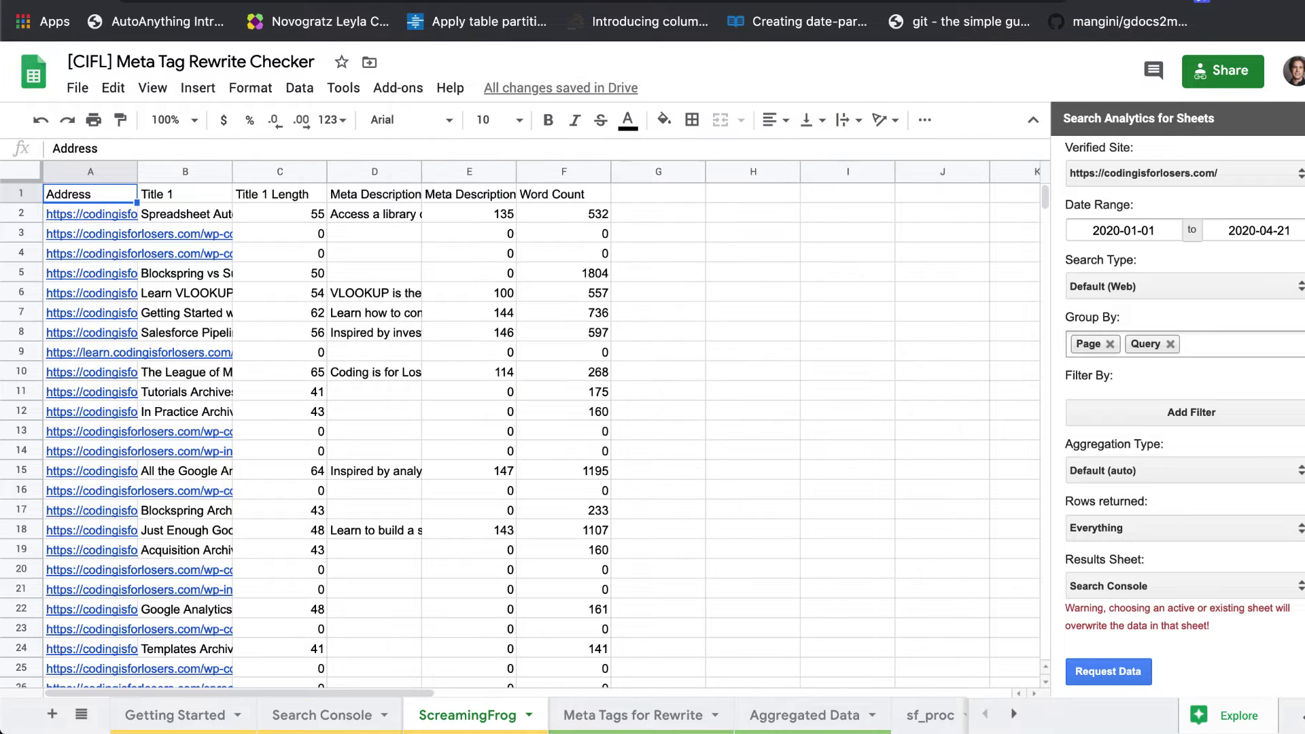
key(super+Tab)
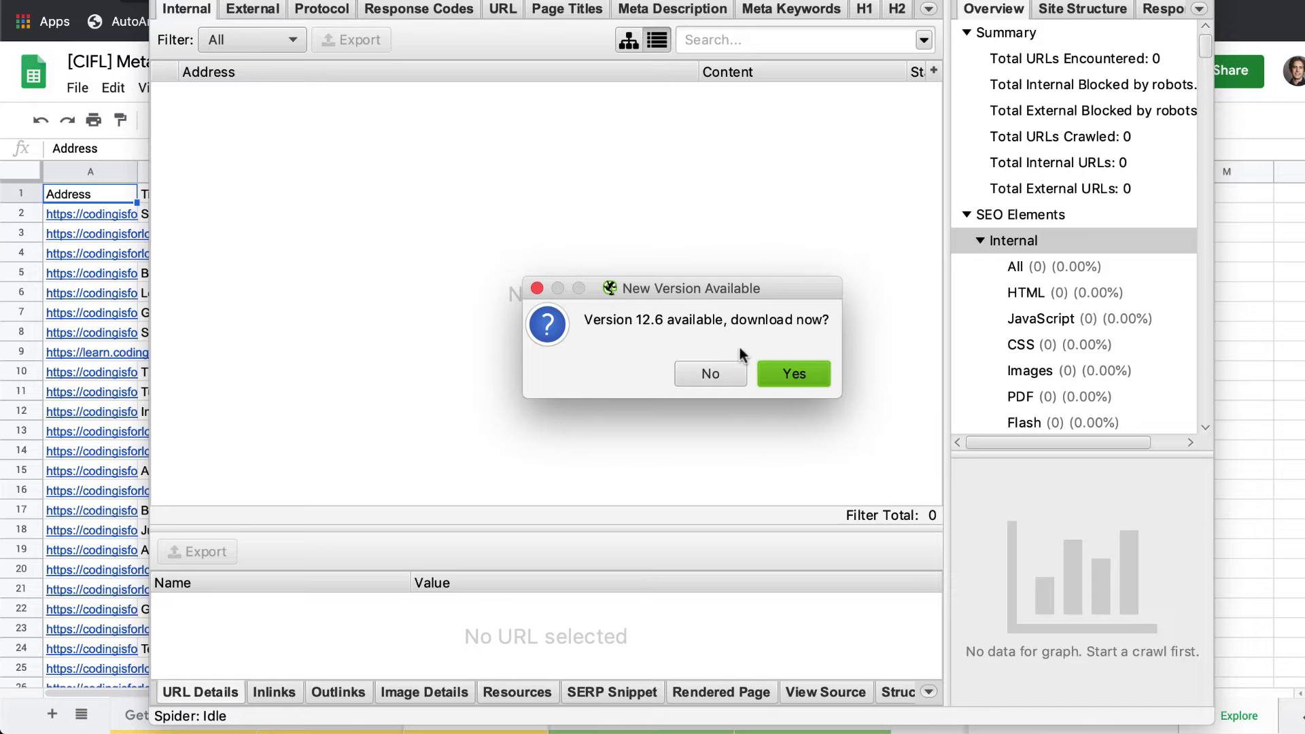
Decline the update, crawl codingisforlosers.com, and filter the Internal results to HTML
click(713, 373)
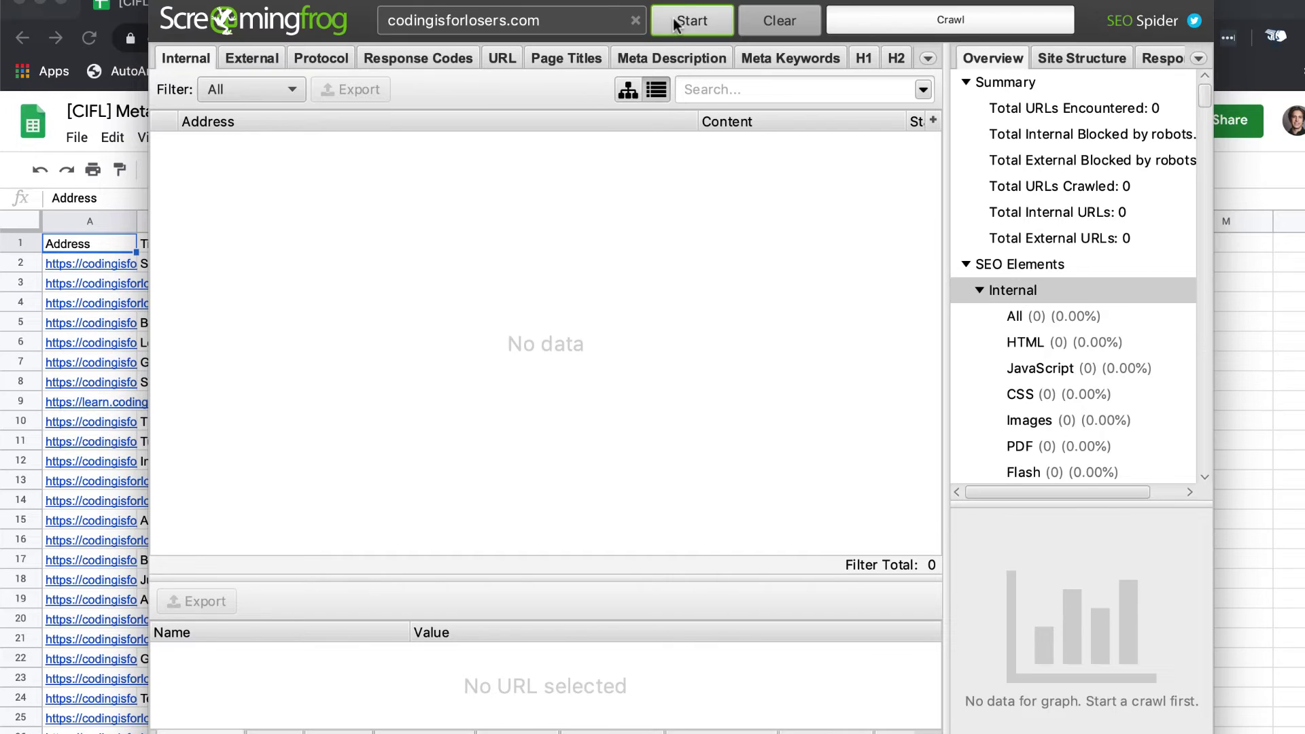
click(673, 18)
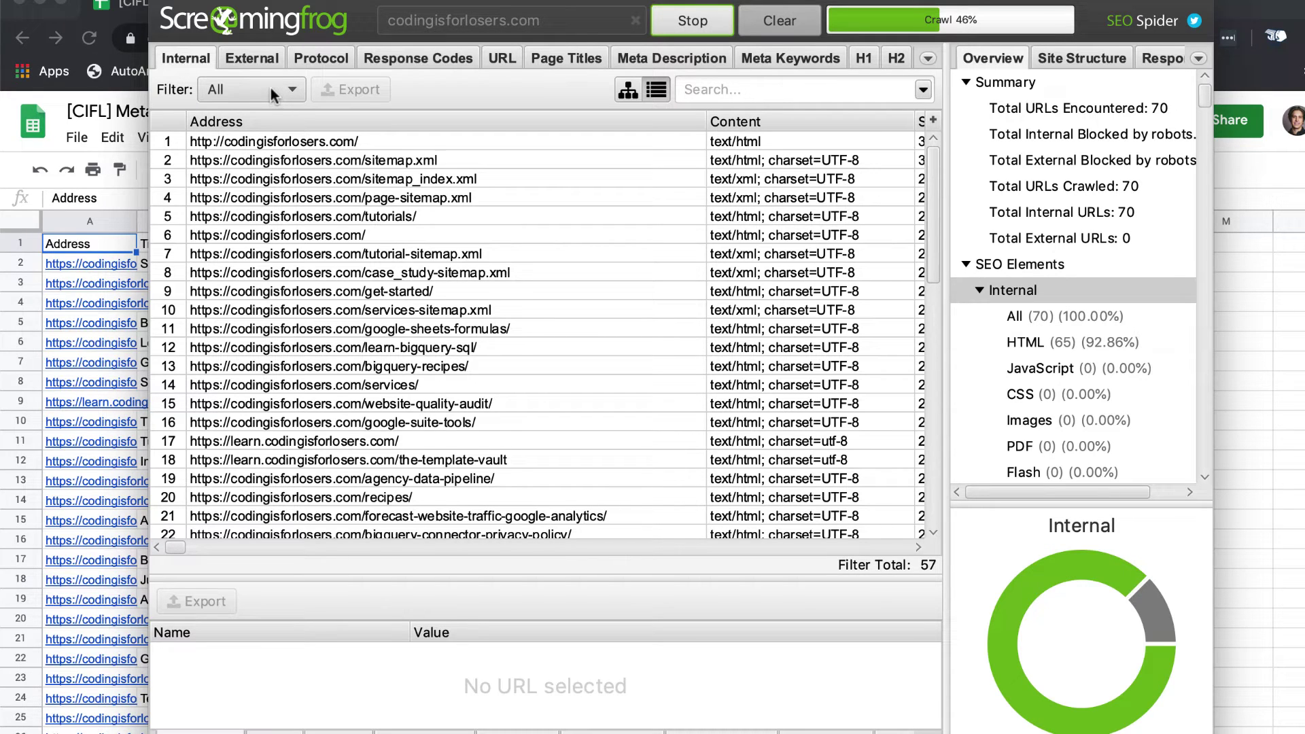
click(253, 88)
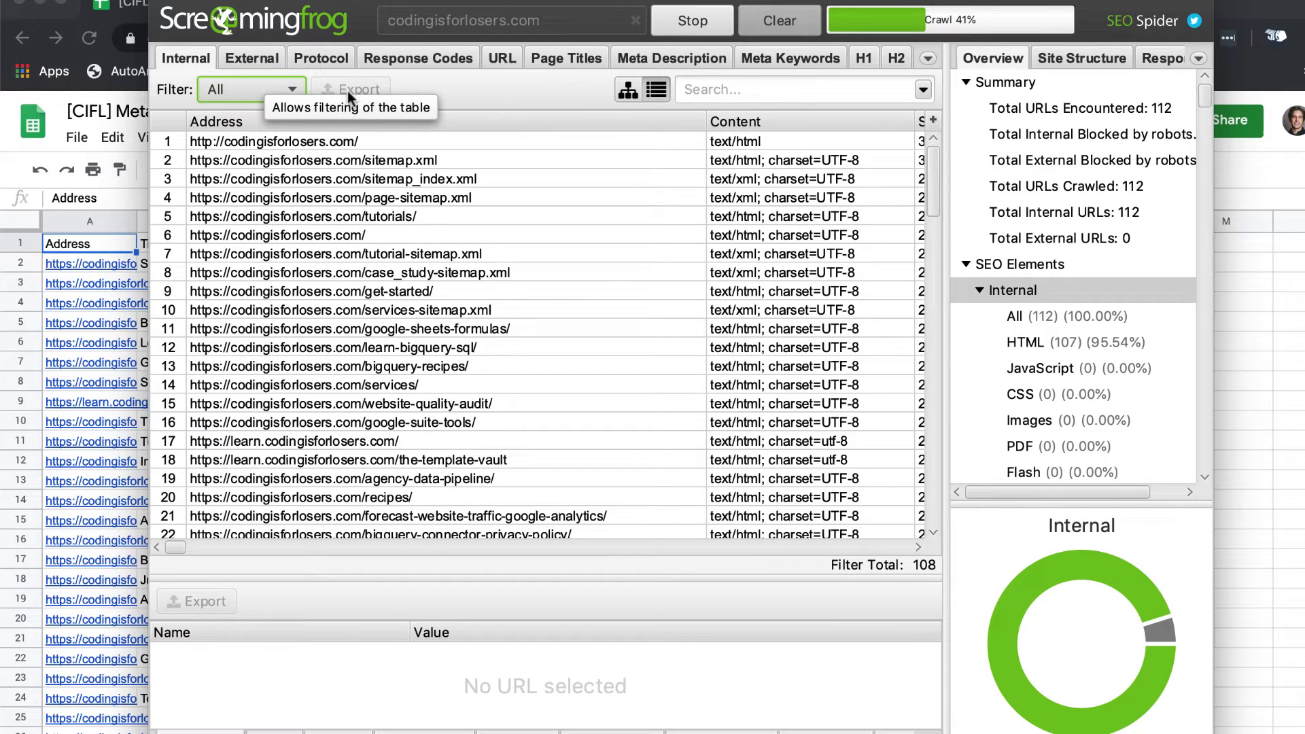
key(Down)
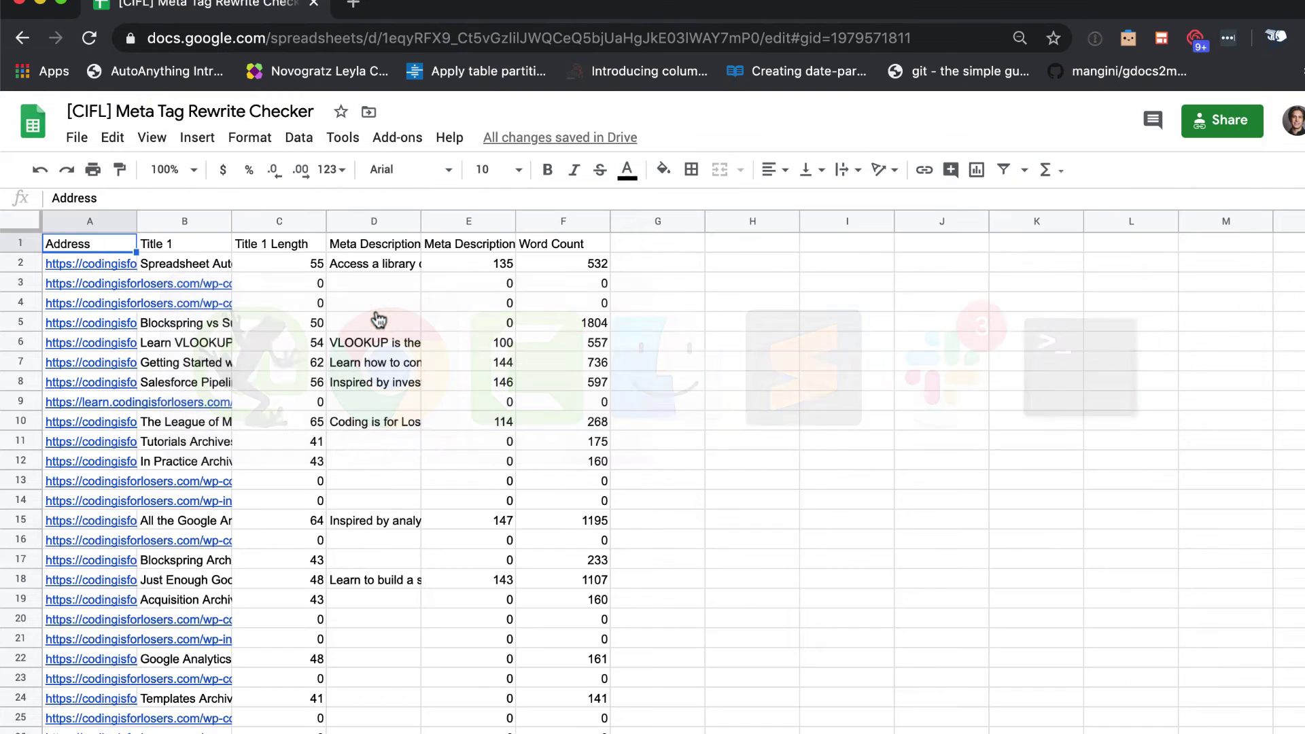
Import screamingfrog_cifl_20190824.csv into the ScreamingFrog sheet, replacing data at the selected cell
key(super+Tab)
click(77, 88)
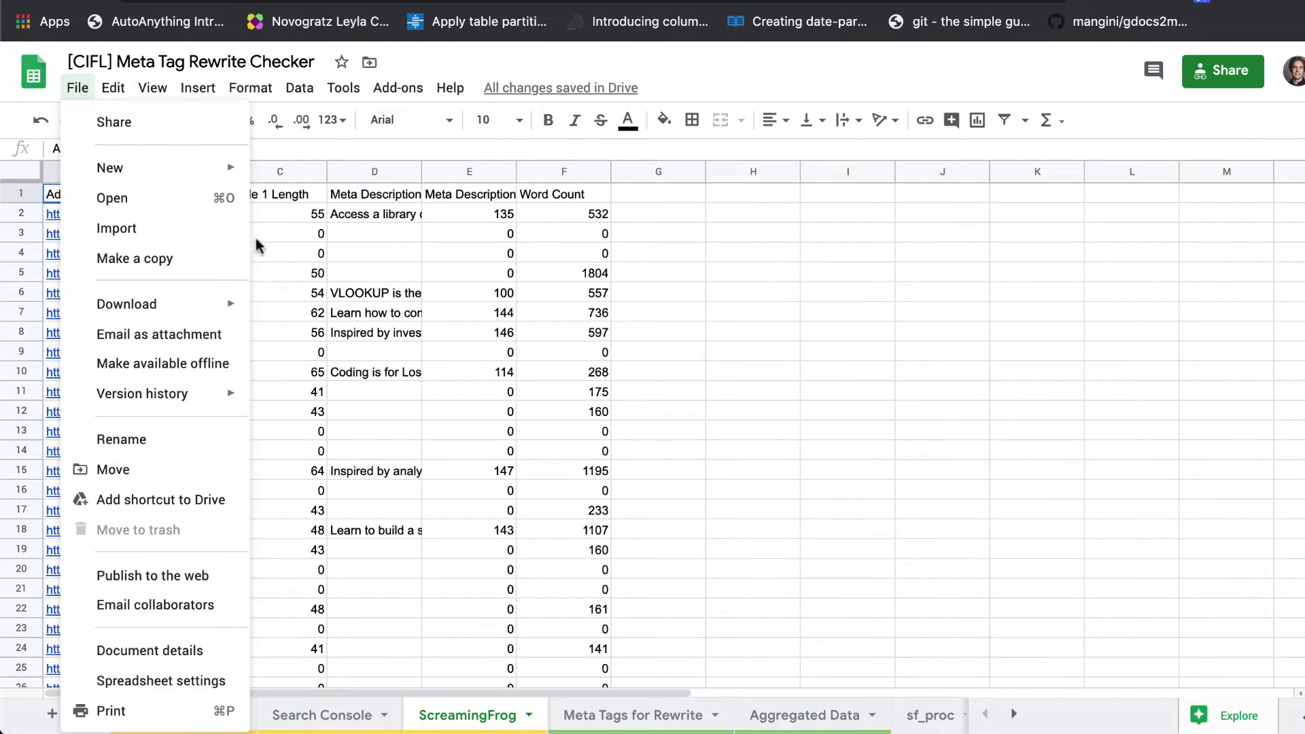
click(197, 227)
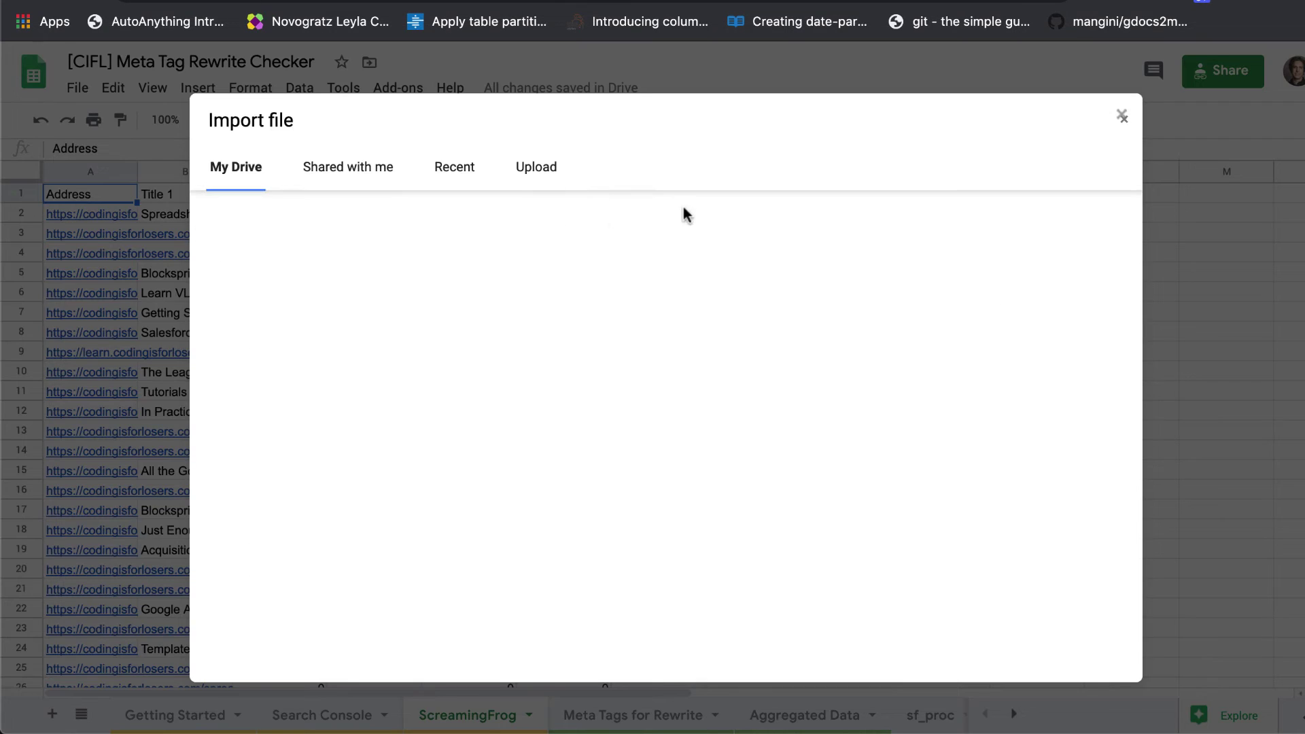
click(547, 167)
key(super+Tab)
key(super+Tab)
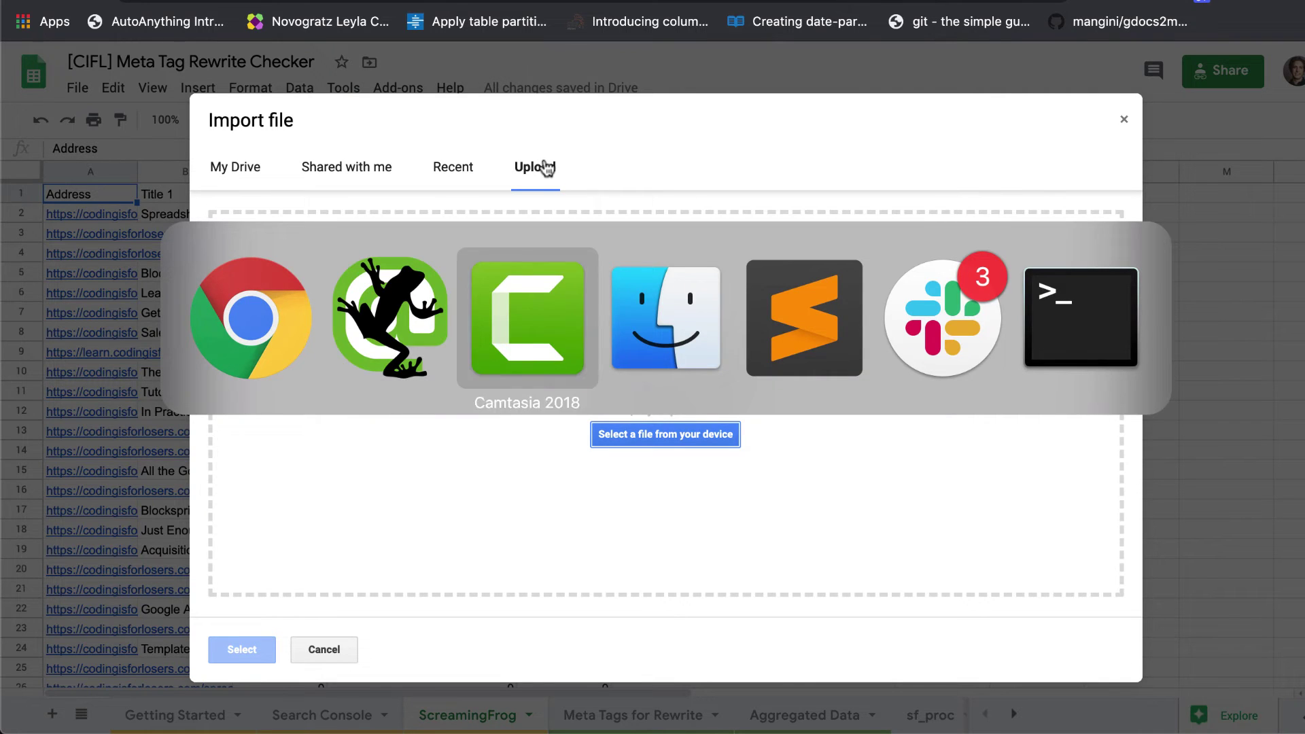
key(super+Tab)
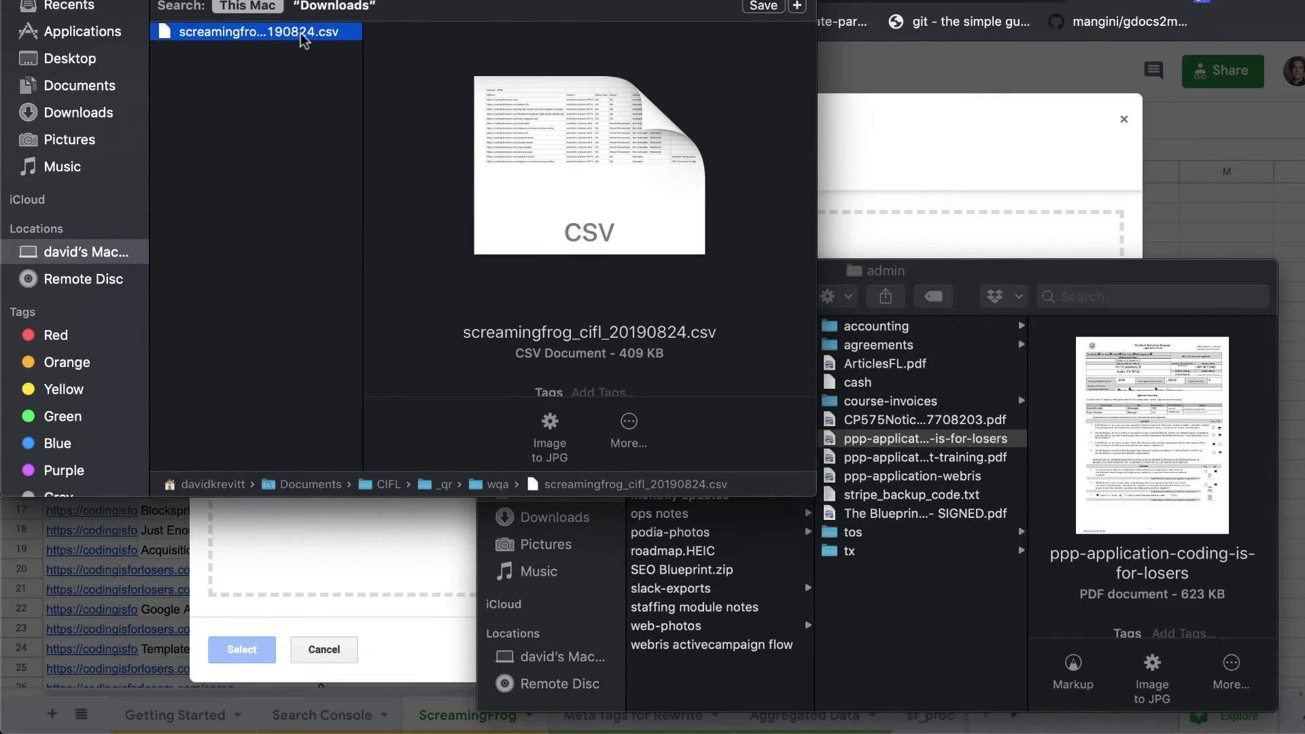
drag(301, 34, 385, 528)
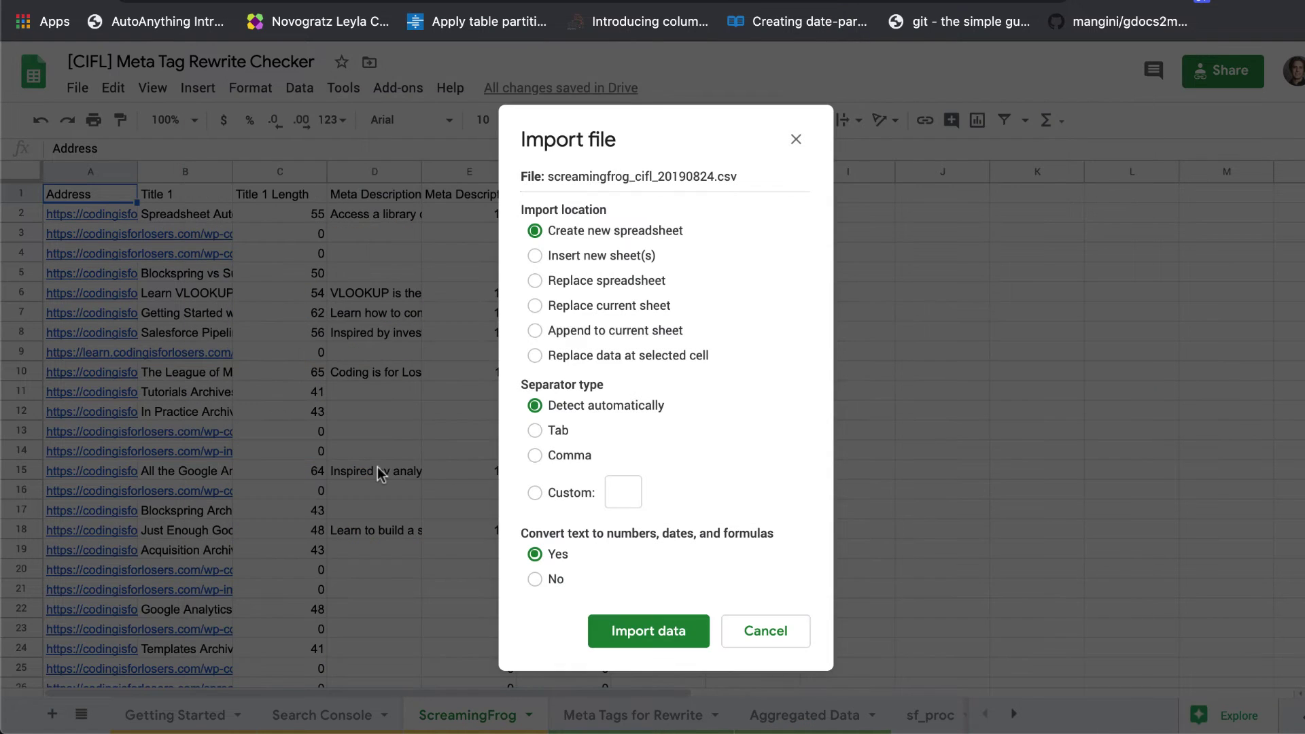
click(541, 352)
click(650, 631)
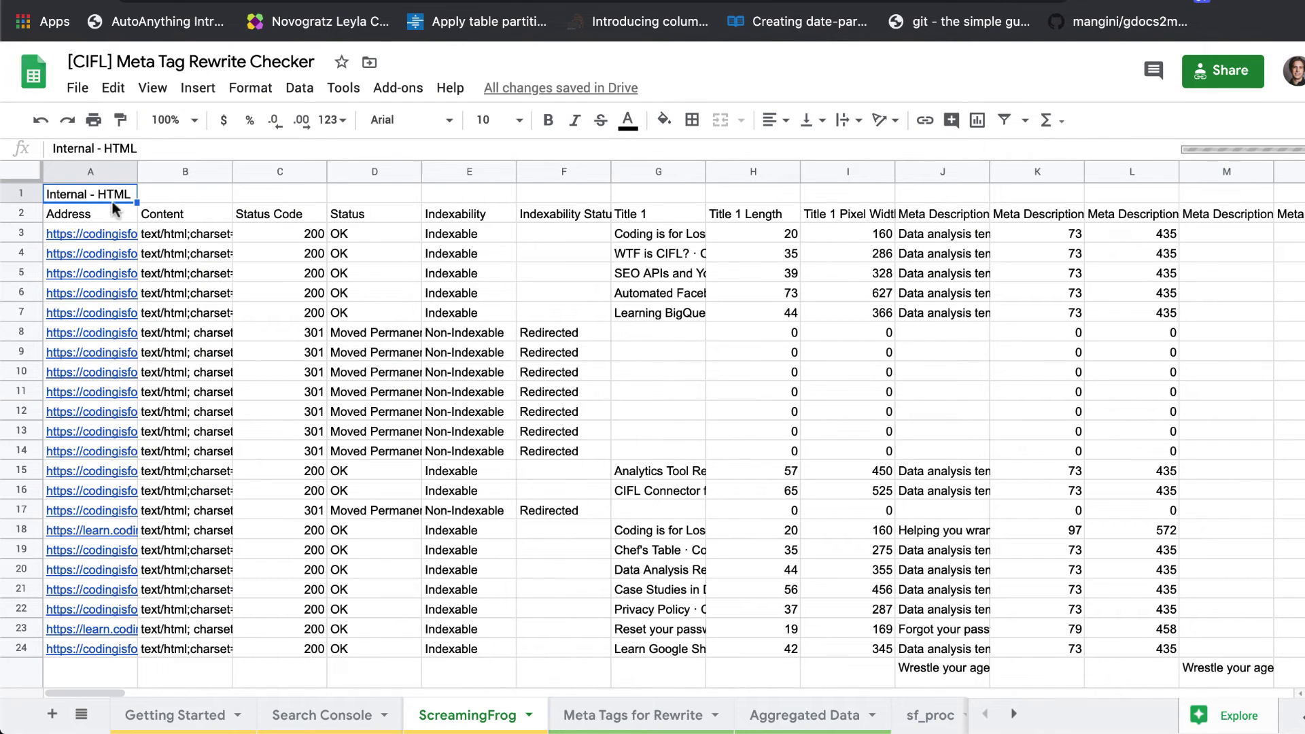
Check the imported Internal - HTML and Address header rows, then go to Meta Tags for Rewrite
key(Down)
key(Up)
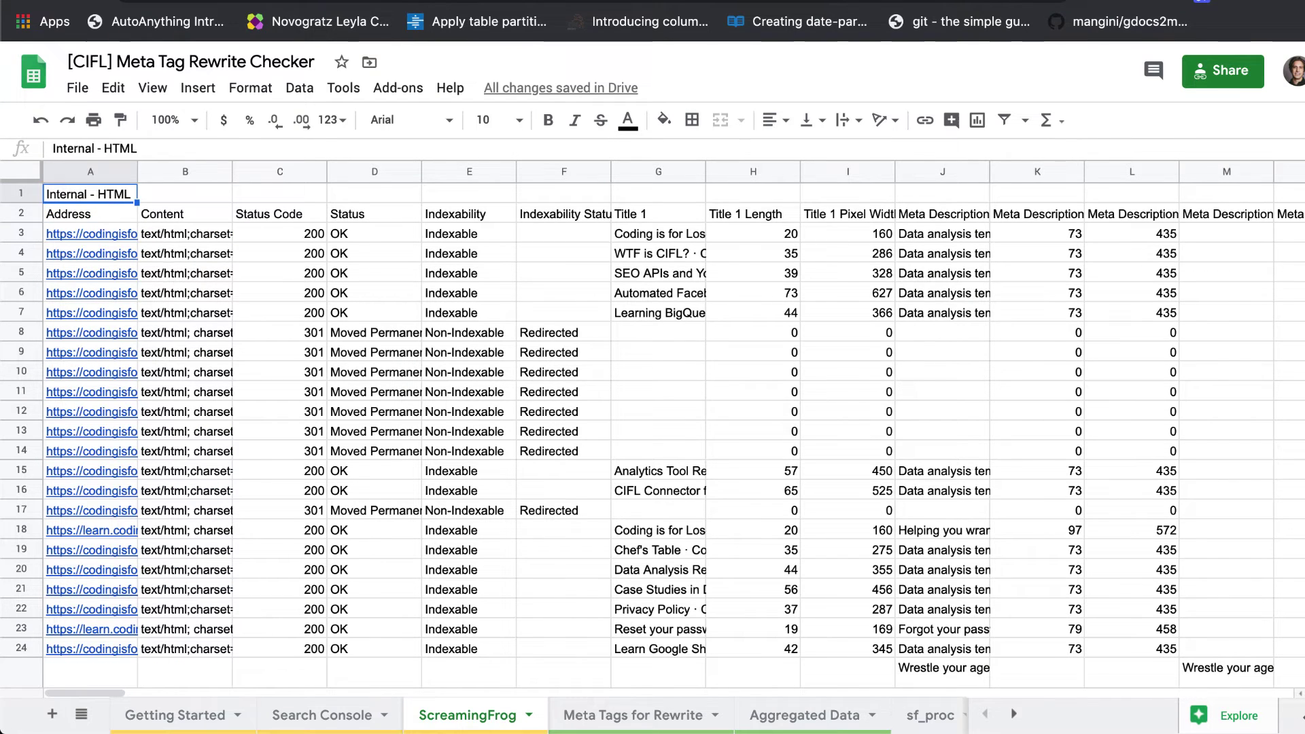
click(26, 192)
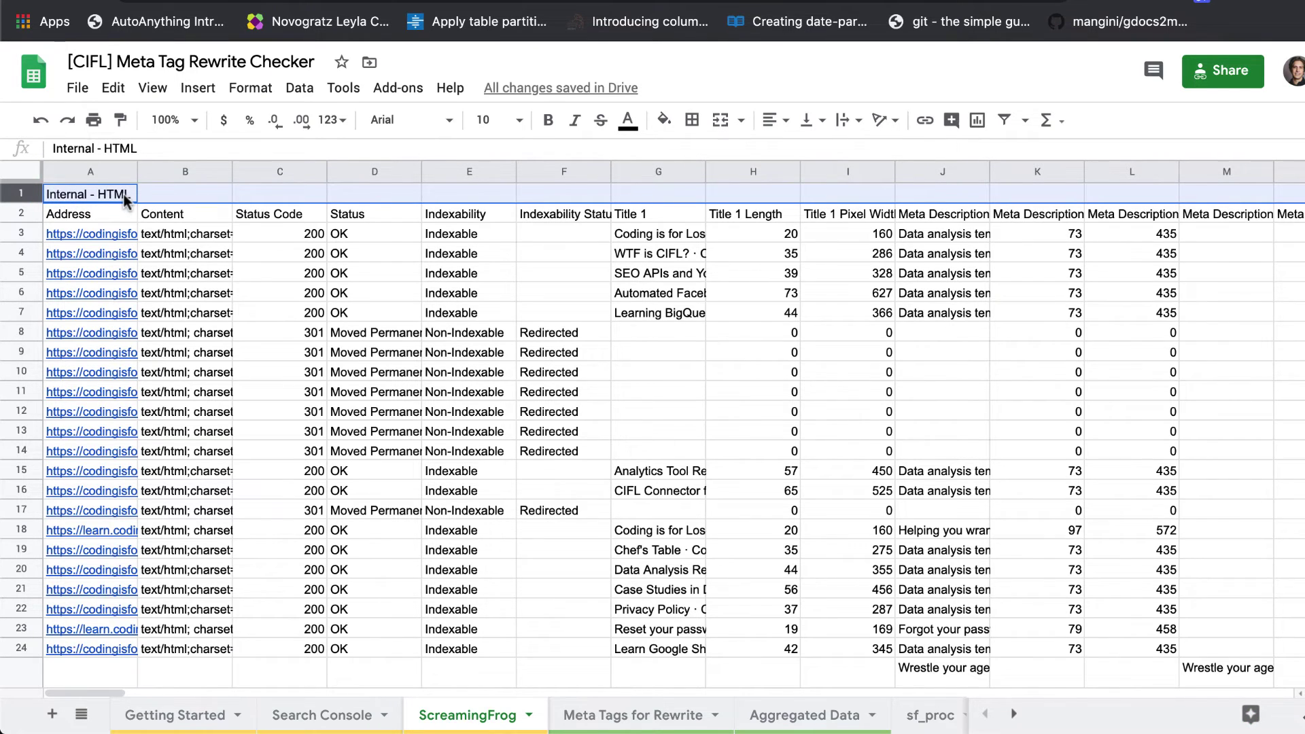
key(alt+Down)
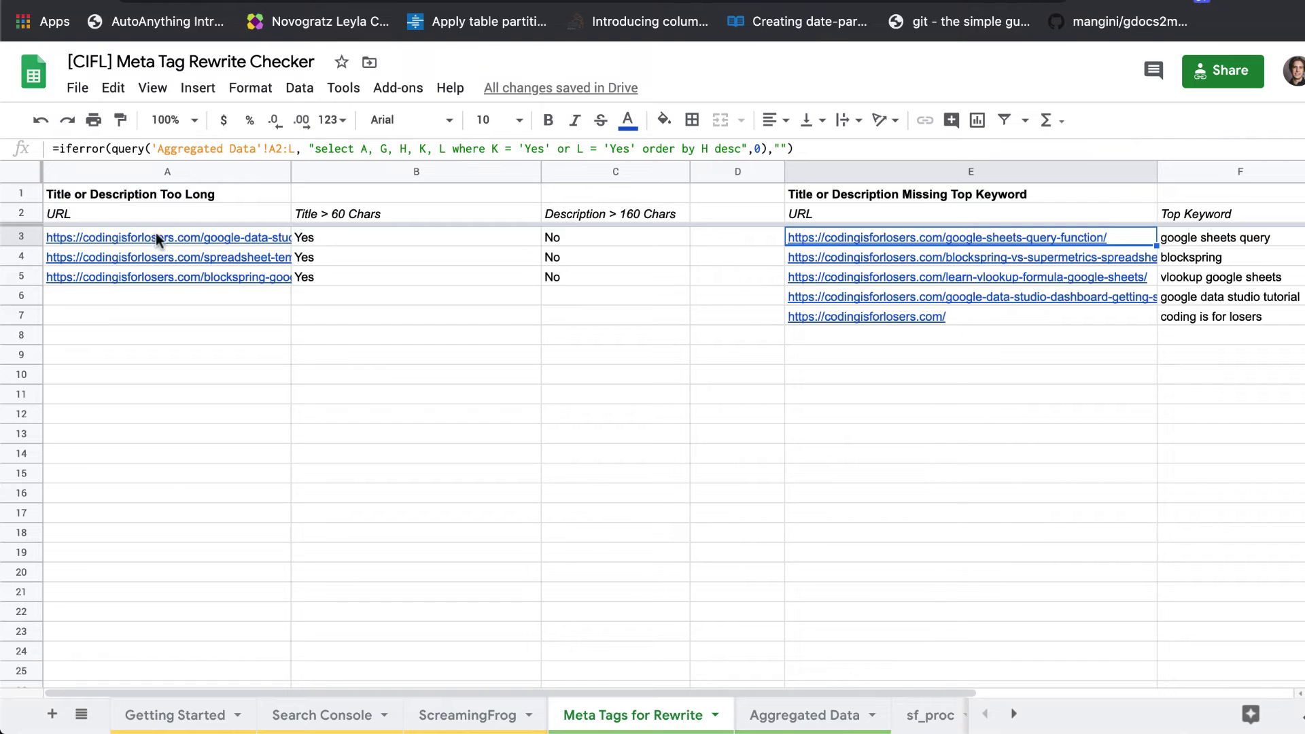
Look through the sf_proc and sc_sorted helper sheets, ending on Aggregated Data
click(936, 712)
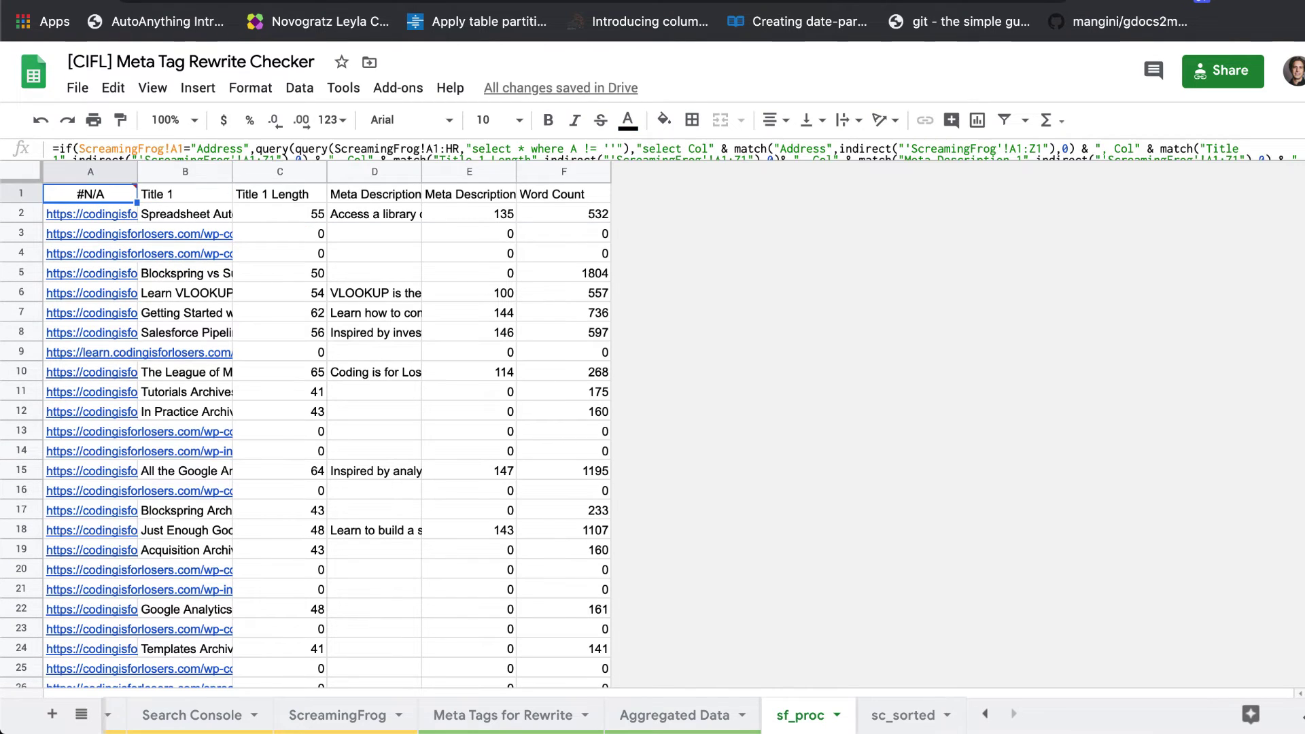
mouse_move(118, 194)
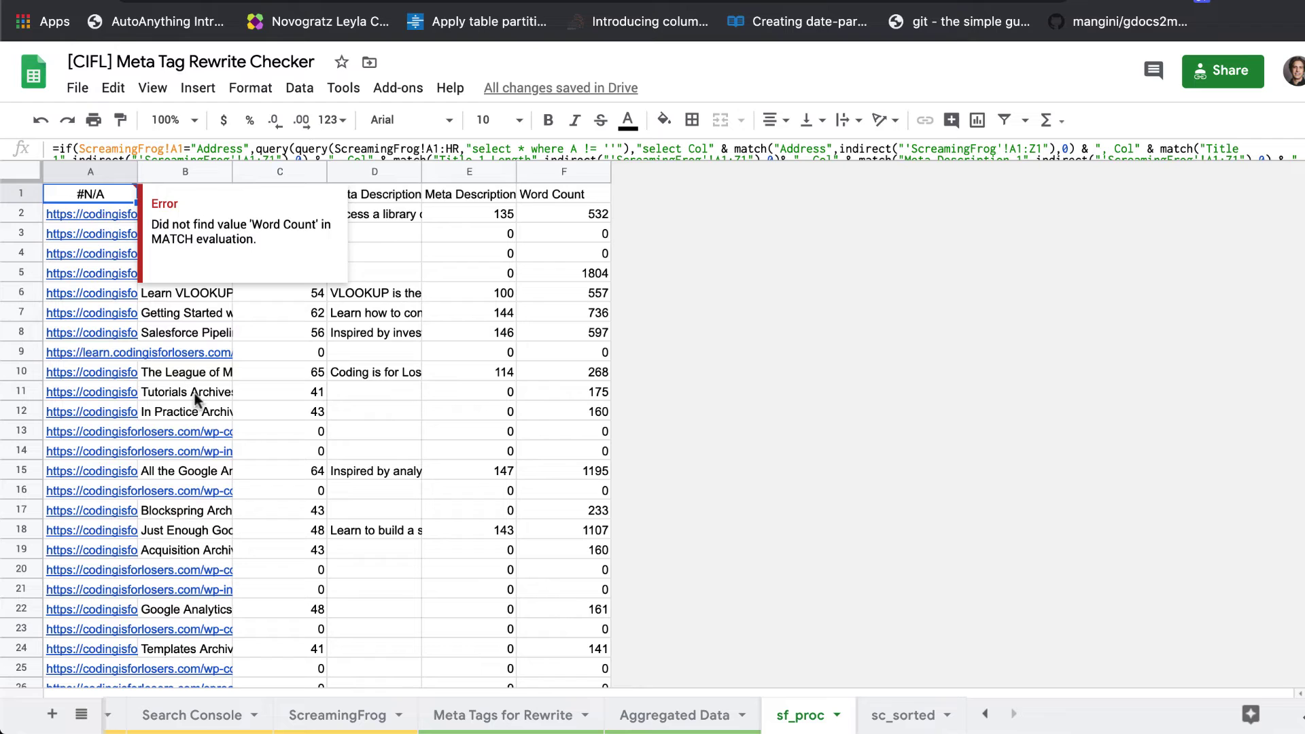
key(ctrl+shift+Page_Down)
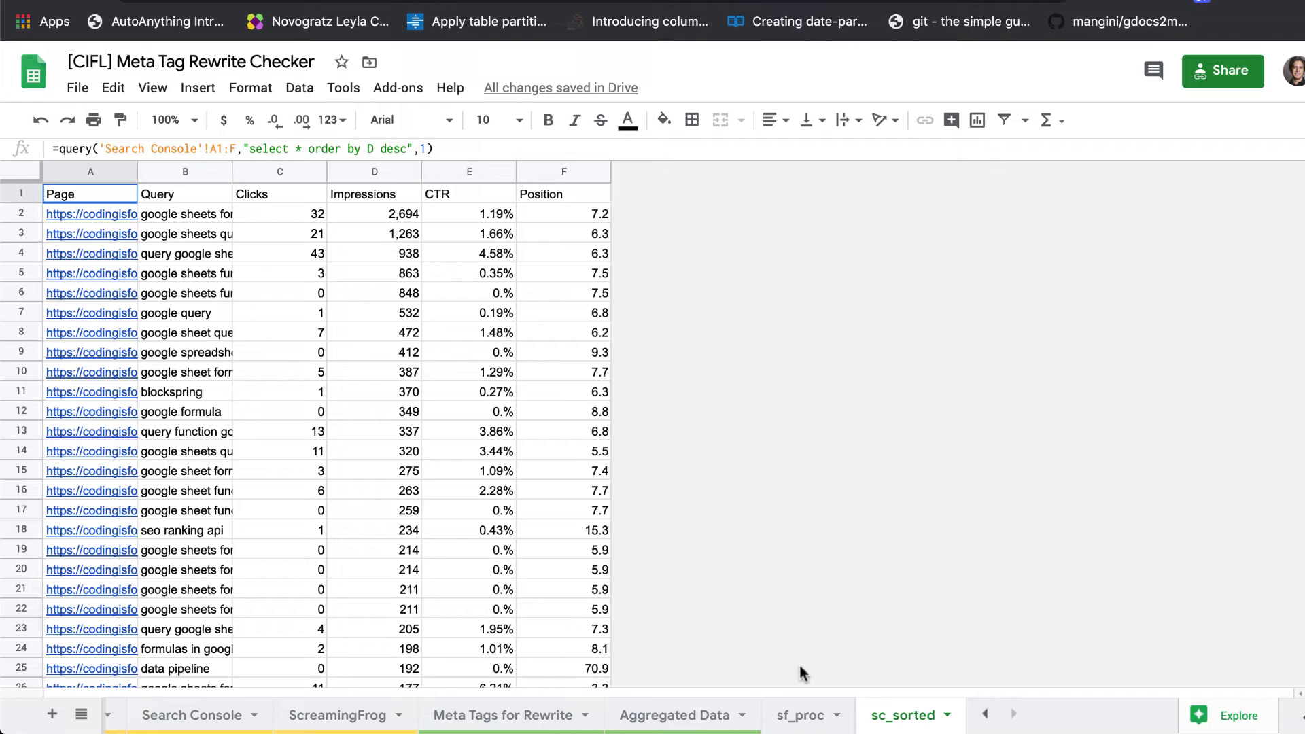
click(799, 715)
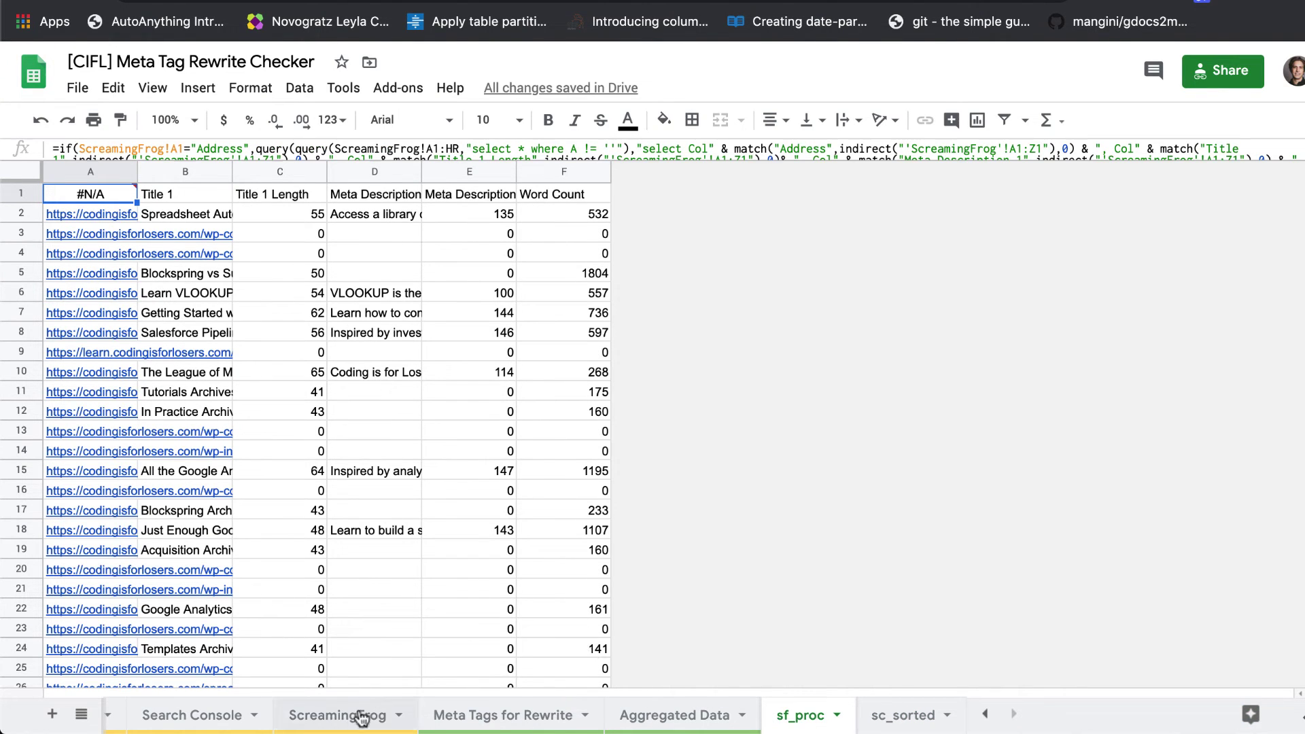
click(662, 721)
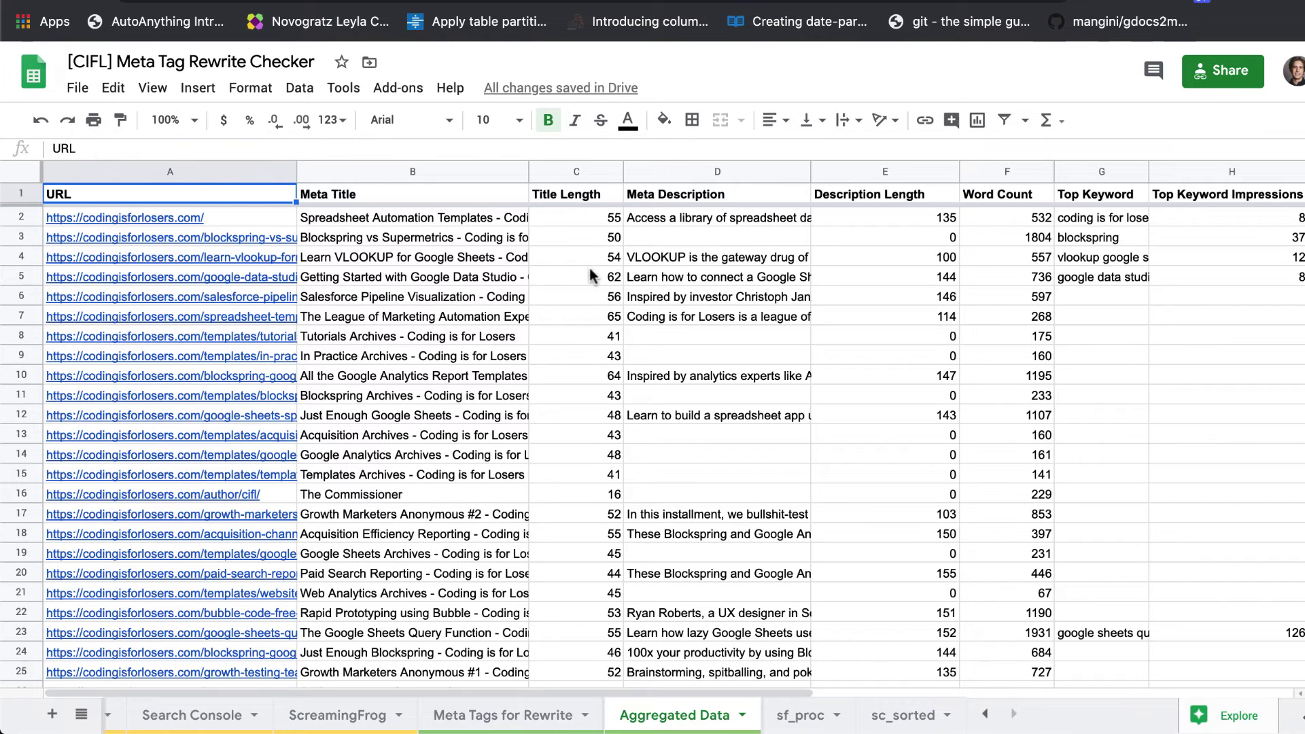
Inspect the Top Keyword Impressions header and G2's Top Keyword lookup formula, then return to Meta Tags for Rewrite
scroll(870, 299, right, 5)
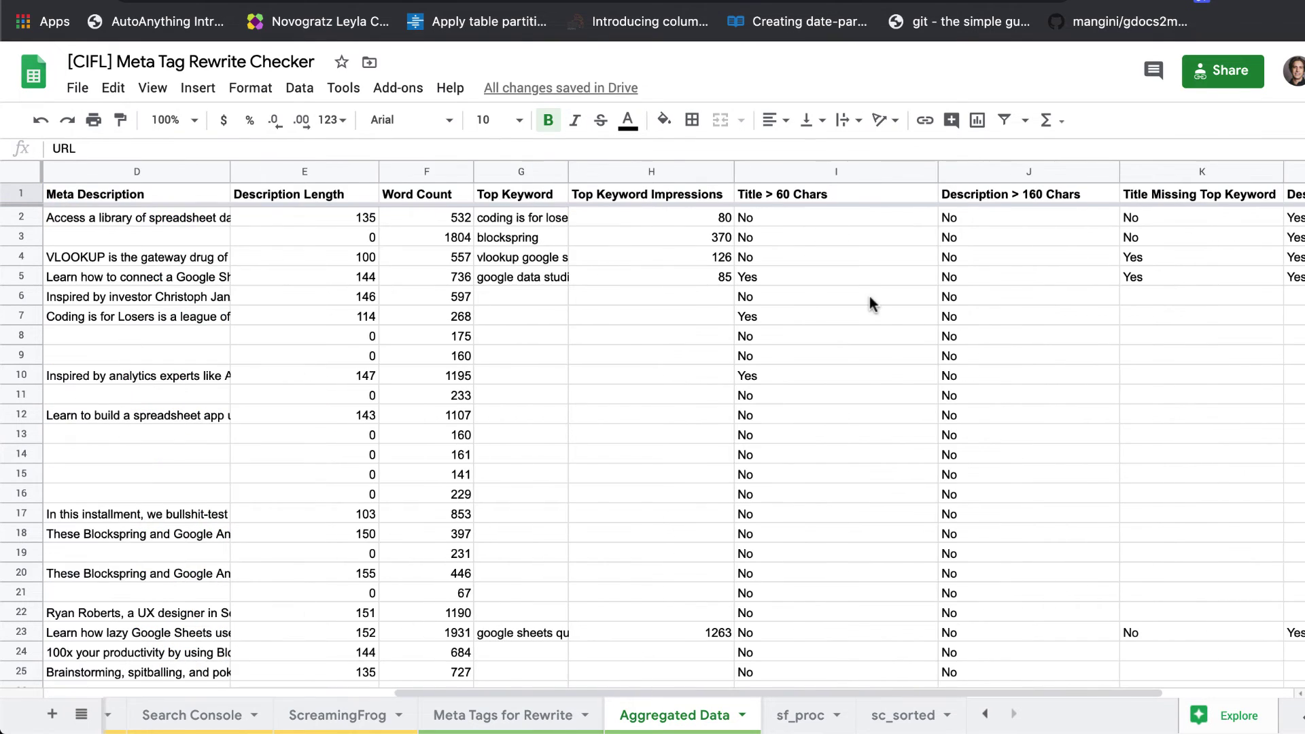
click(647, 195)
key(Down)
key(Left)
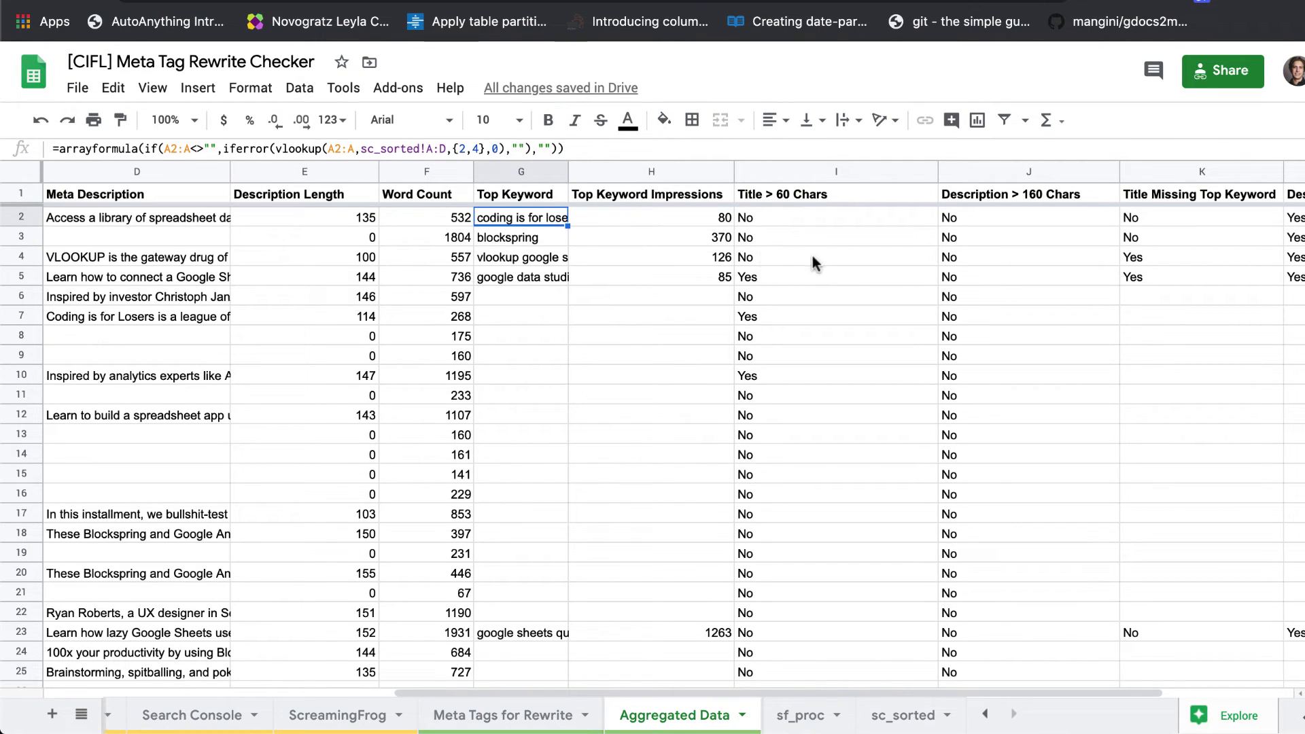
scroll(813, 255, right, 2)
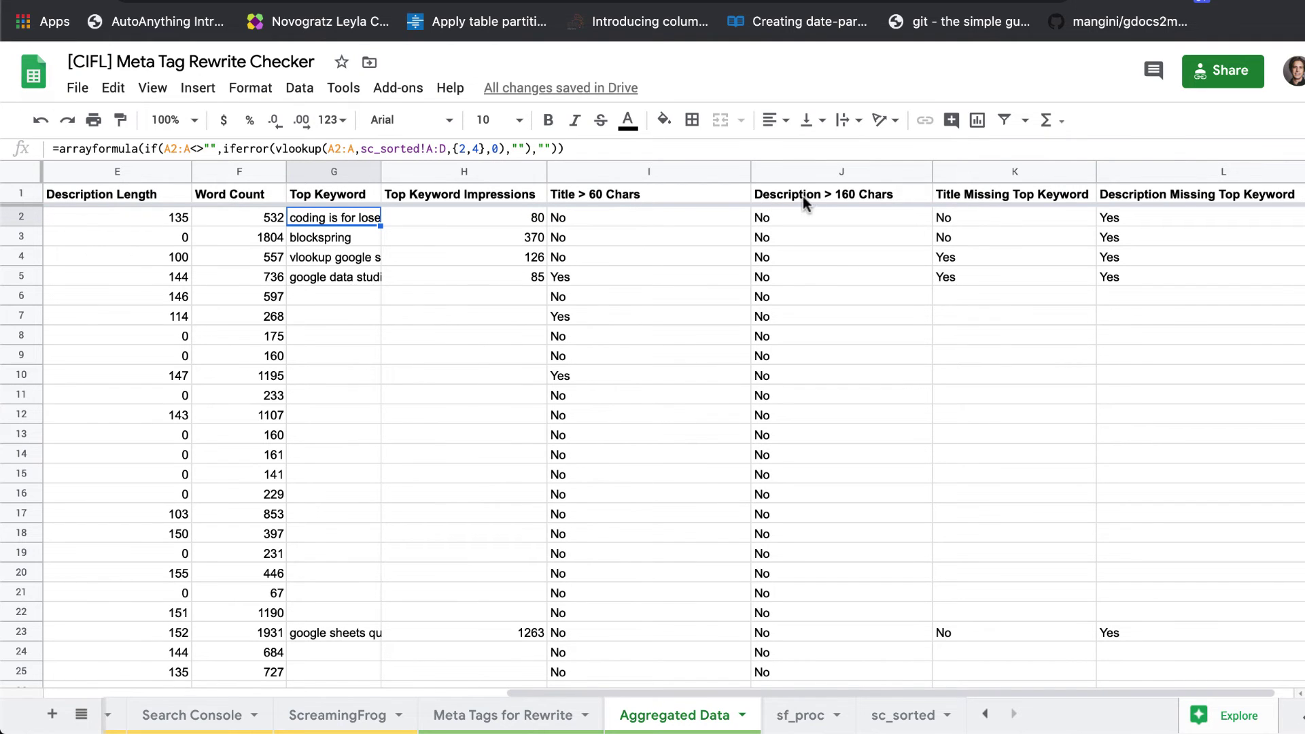
scroll(995, 193, right, 2)
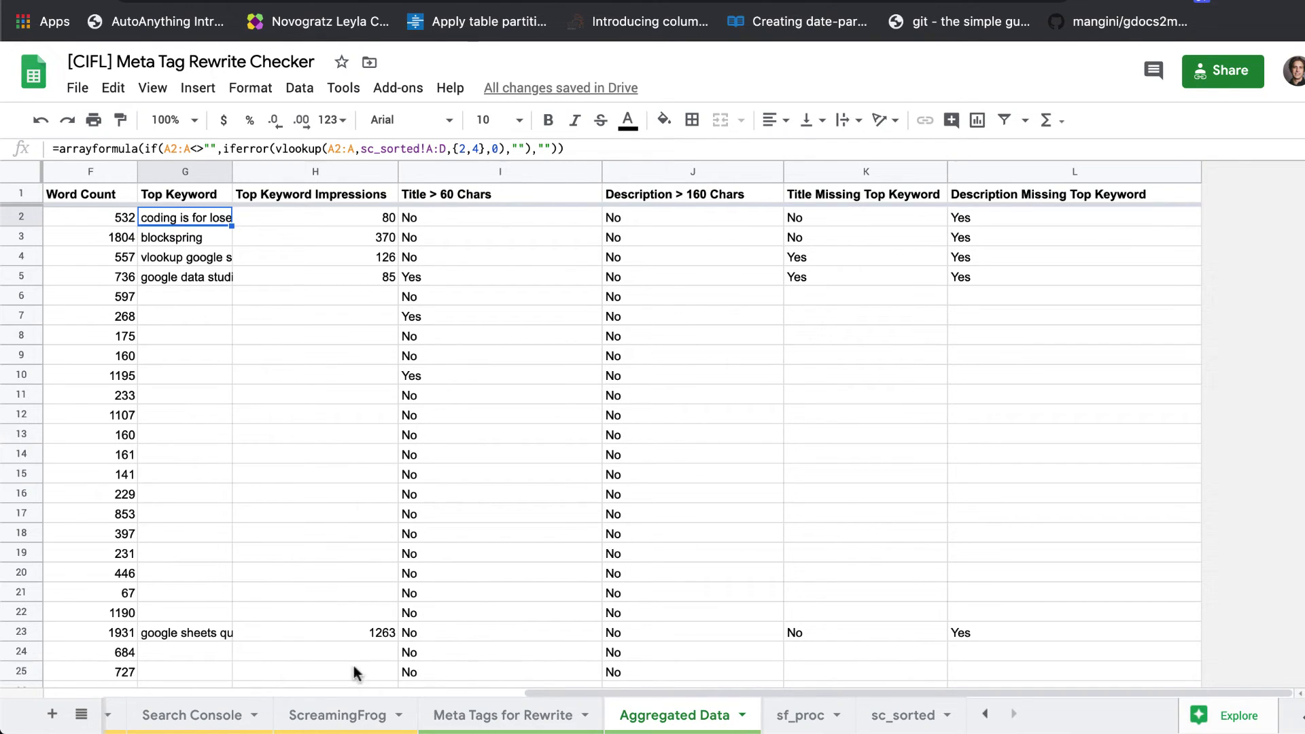
click(478, 713)
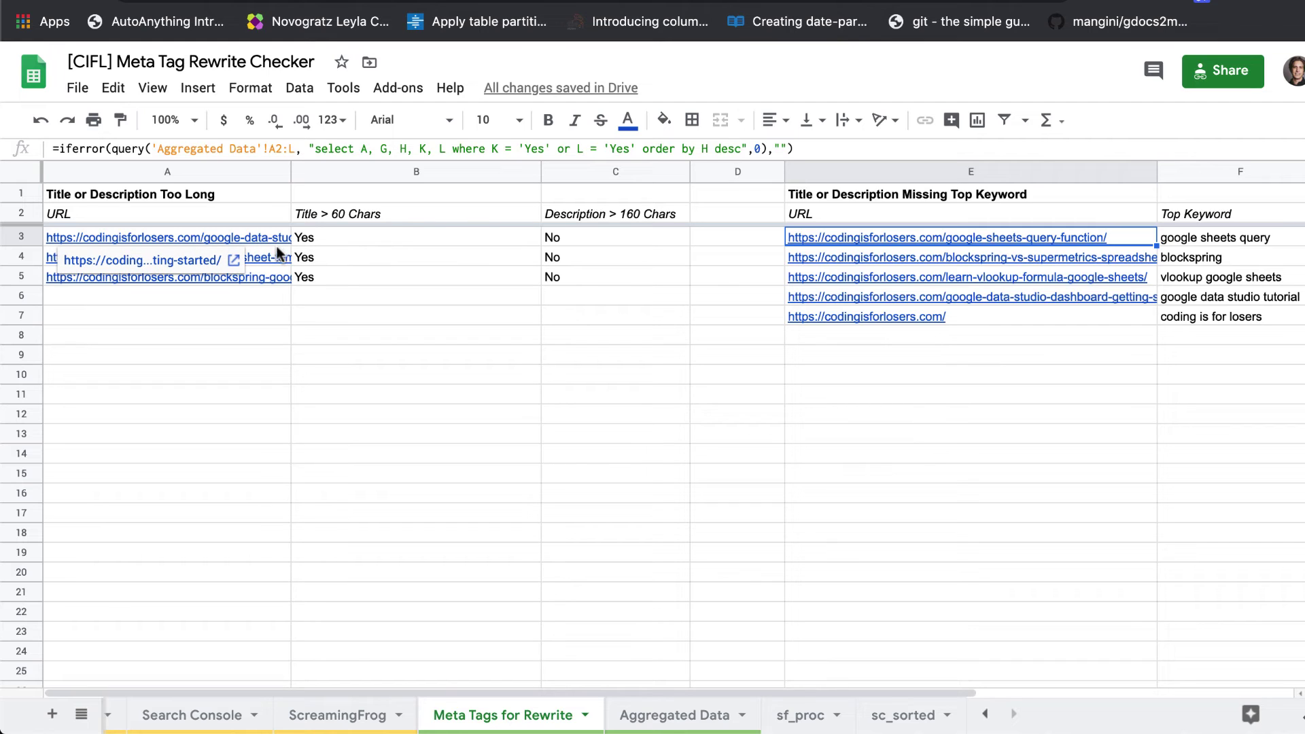
scroll(870, 285, right, 4)
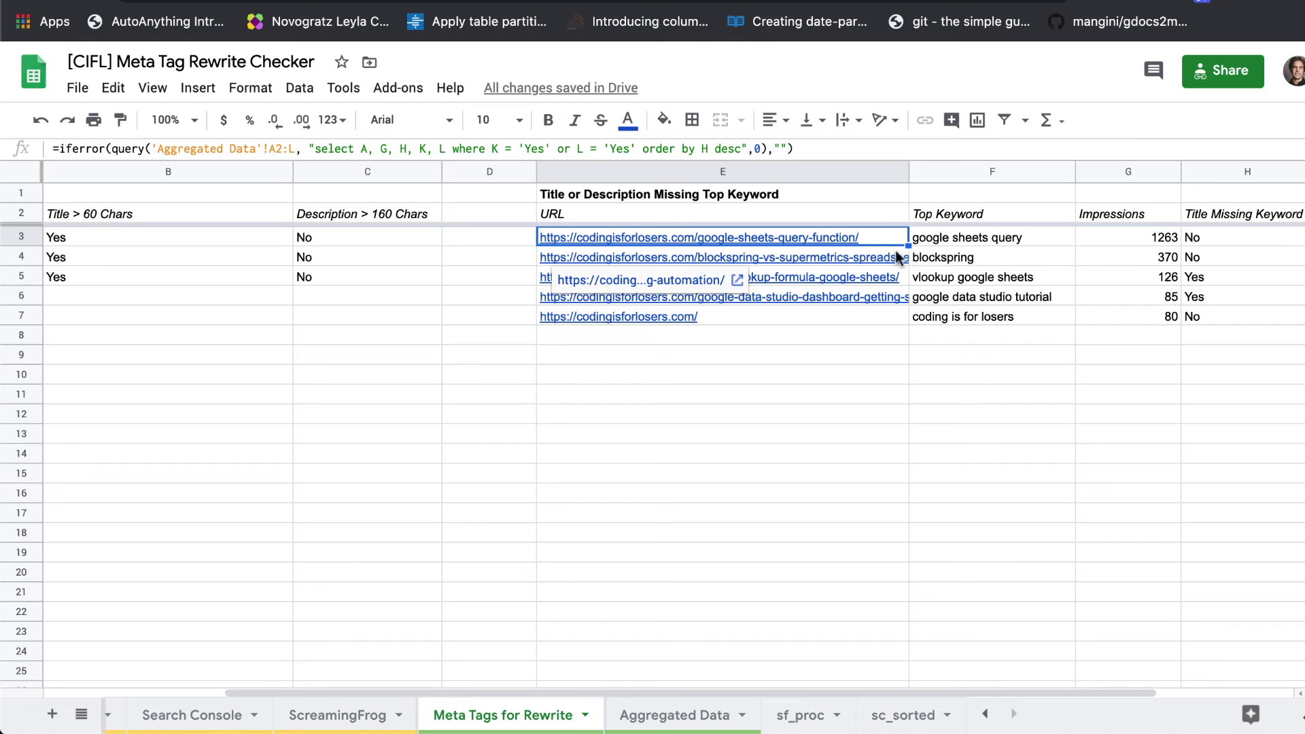
scroll(877, 242, right, 3)
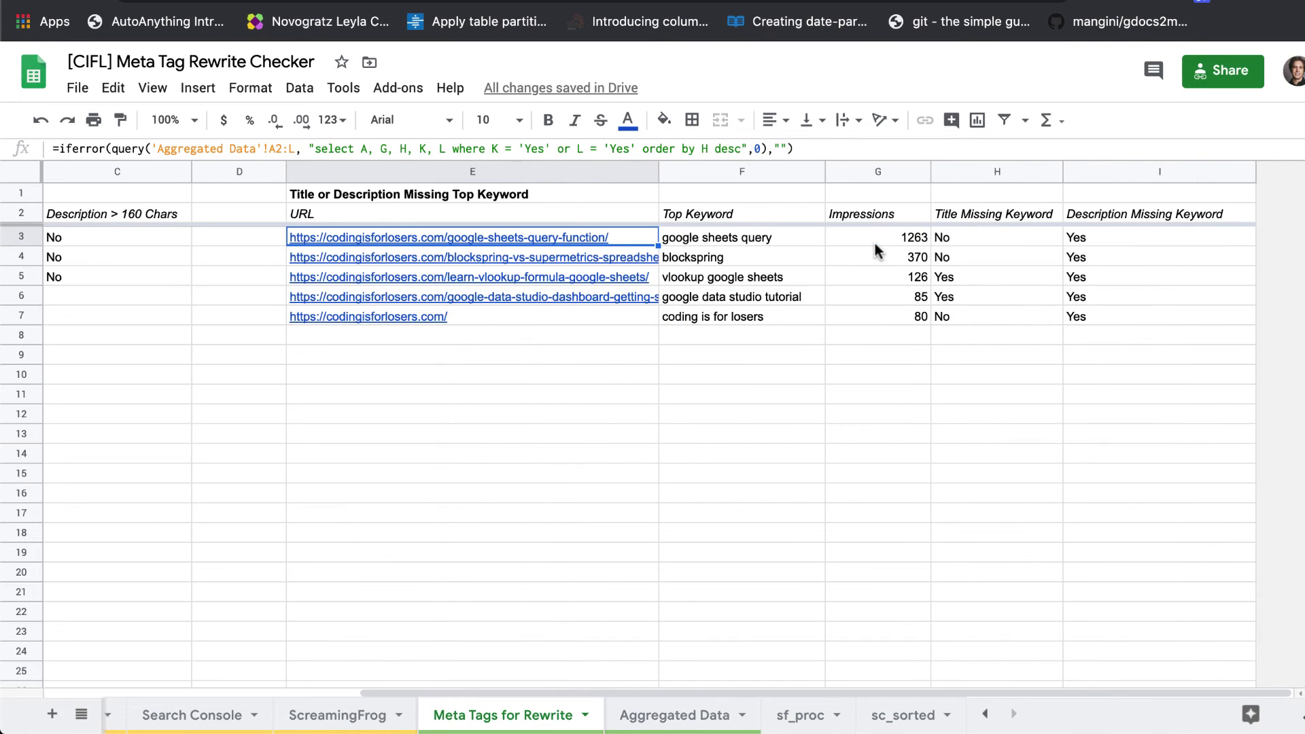
scroll(785, 253, left, 3)
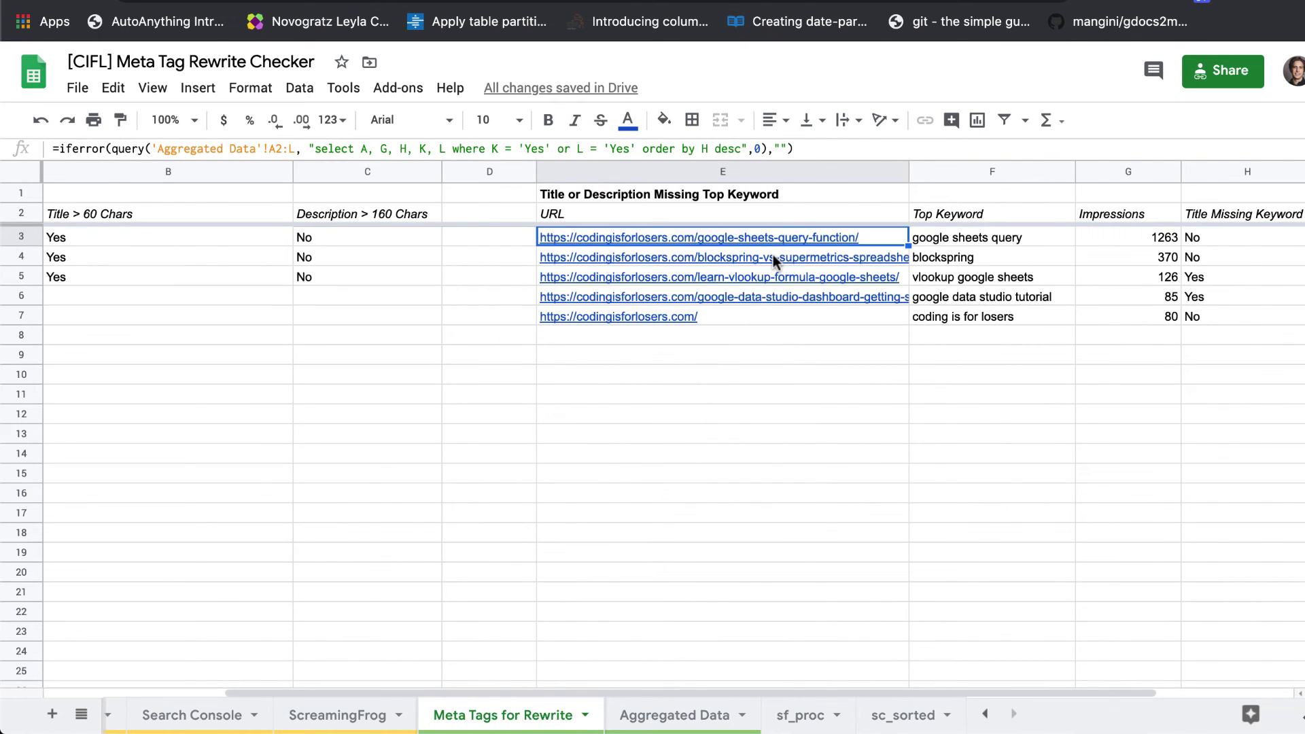
scroll(773, 254, left, 3)
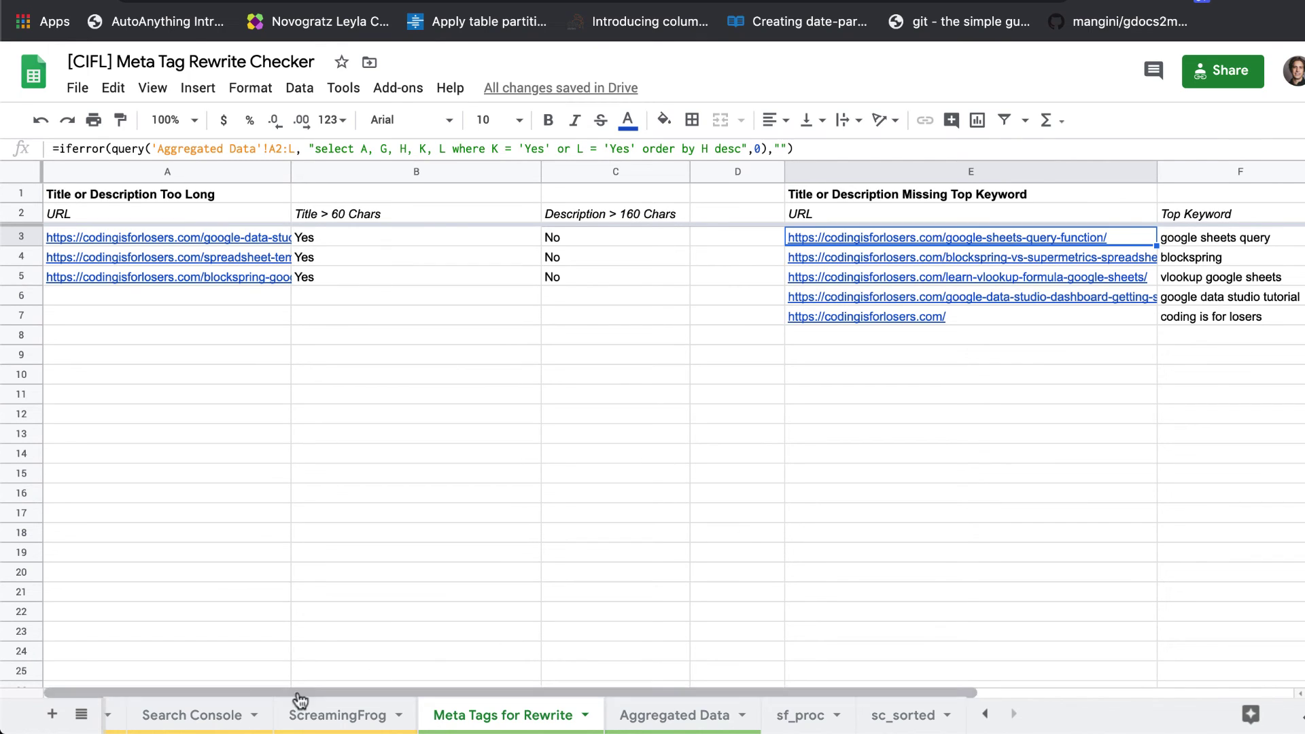
click(985, 714)
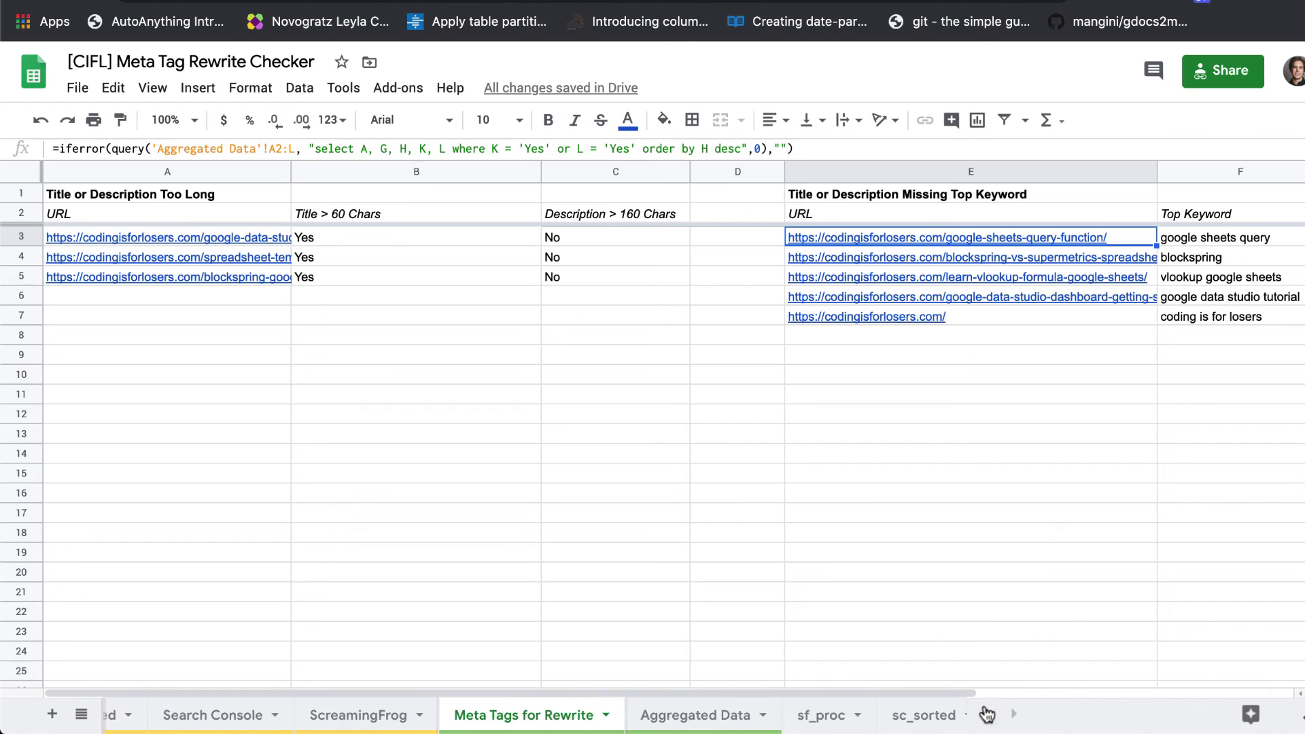